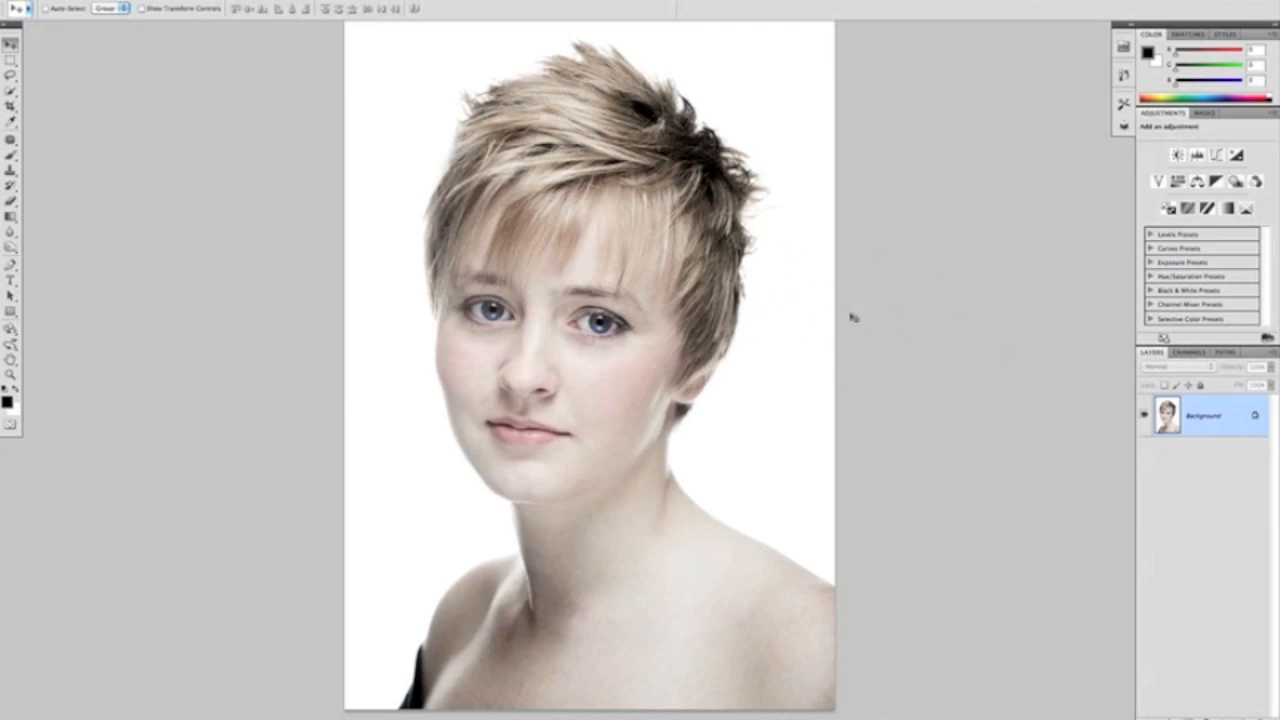
- Duplicate the Background layer and set the copy's blend mode to Vivid Light
drag(1168, 415, 1241, 712)
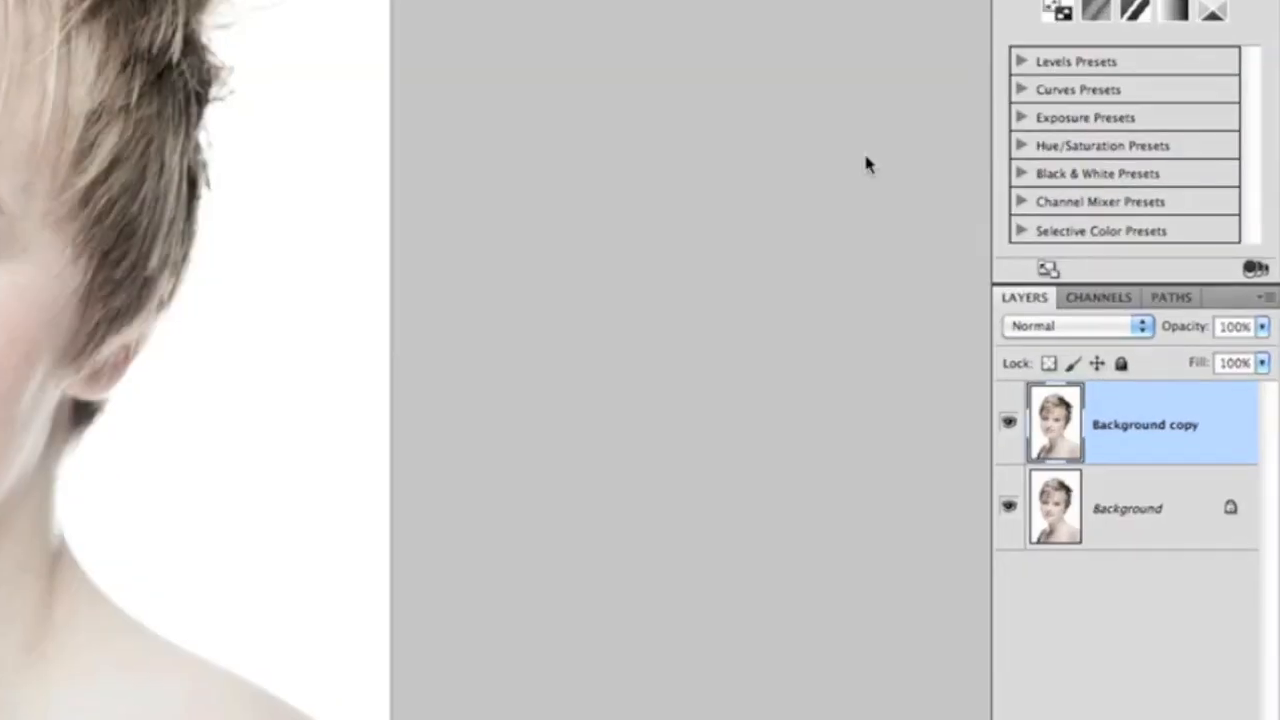
click(1140, 326)
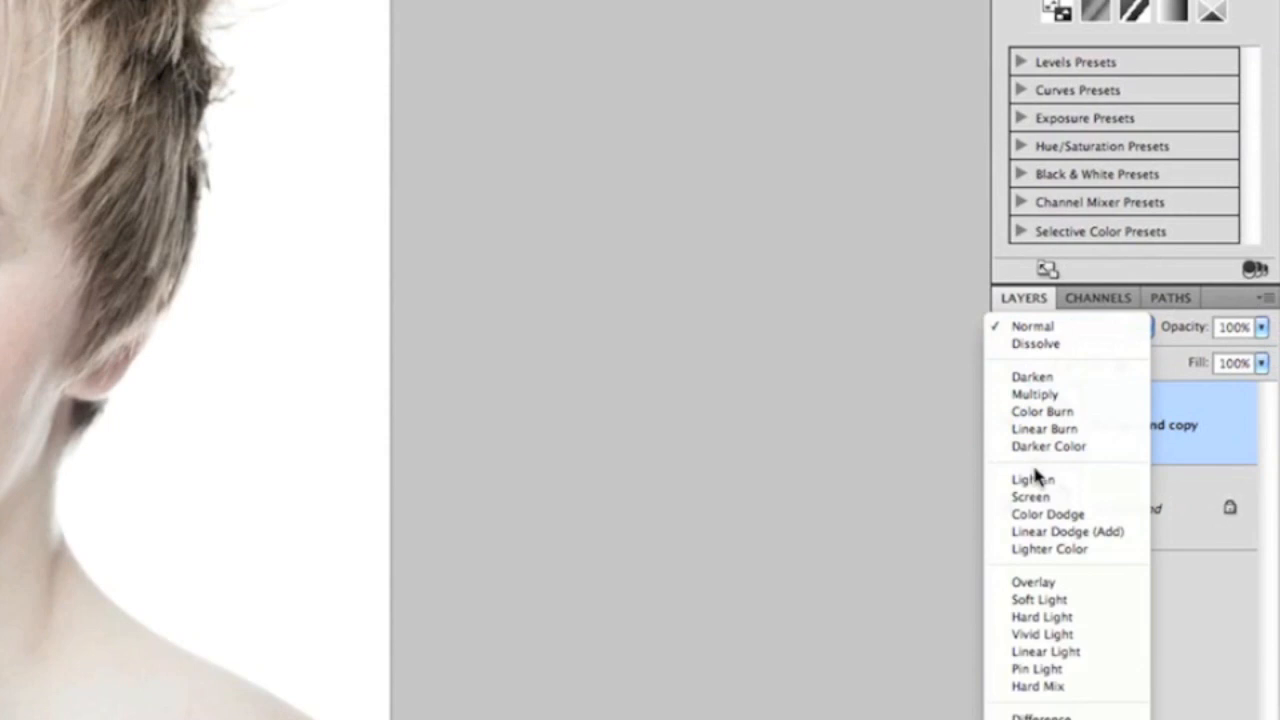
click(1058, 636)
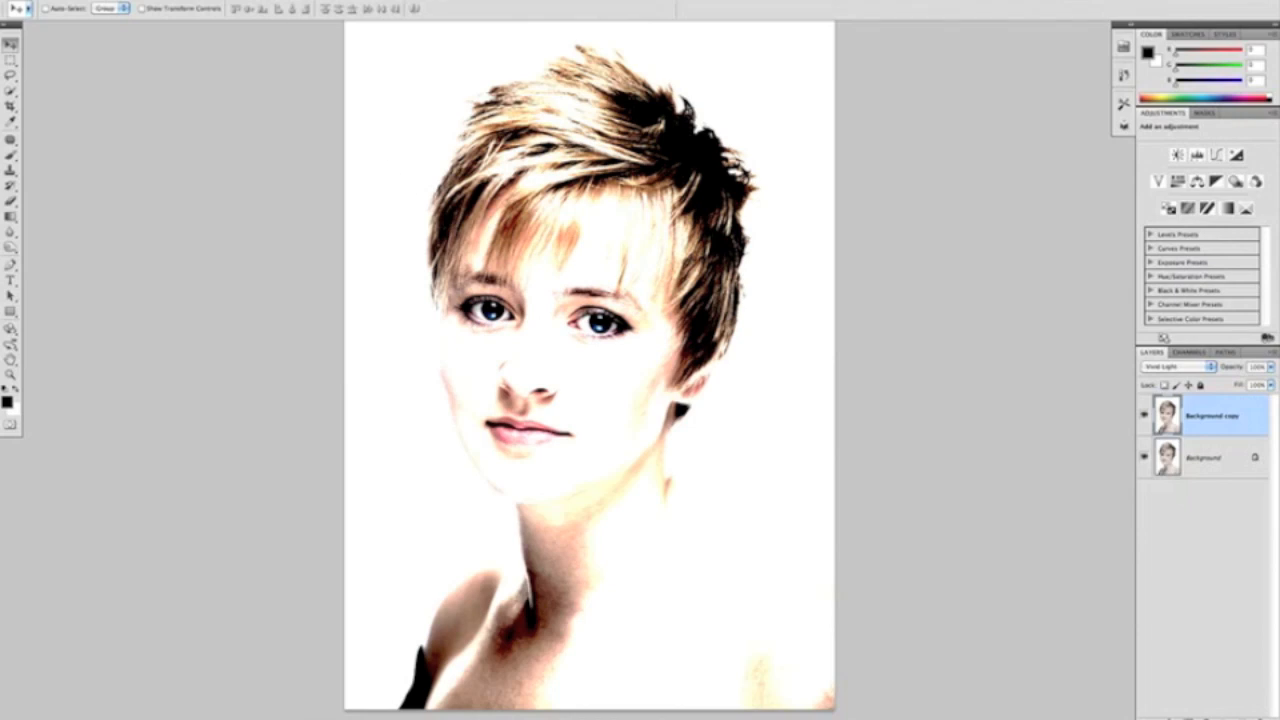
- Invert the colours of the Background copy layer
click(168, 1)
mouse_move(177, 8)
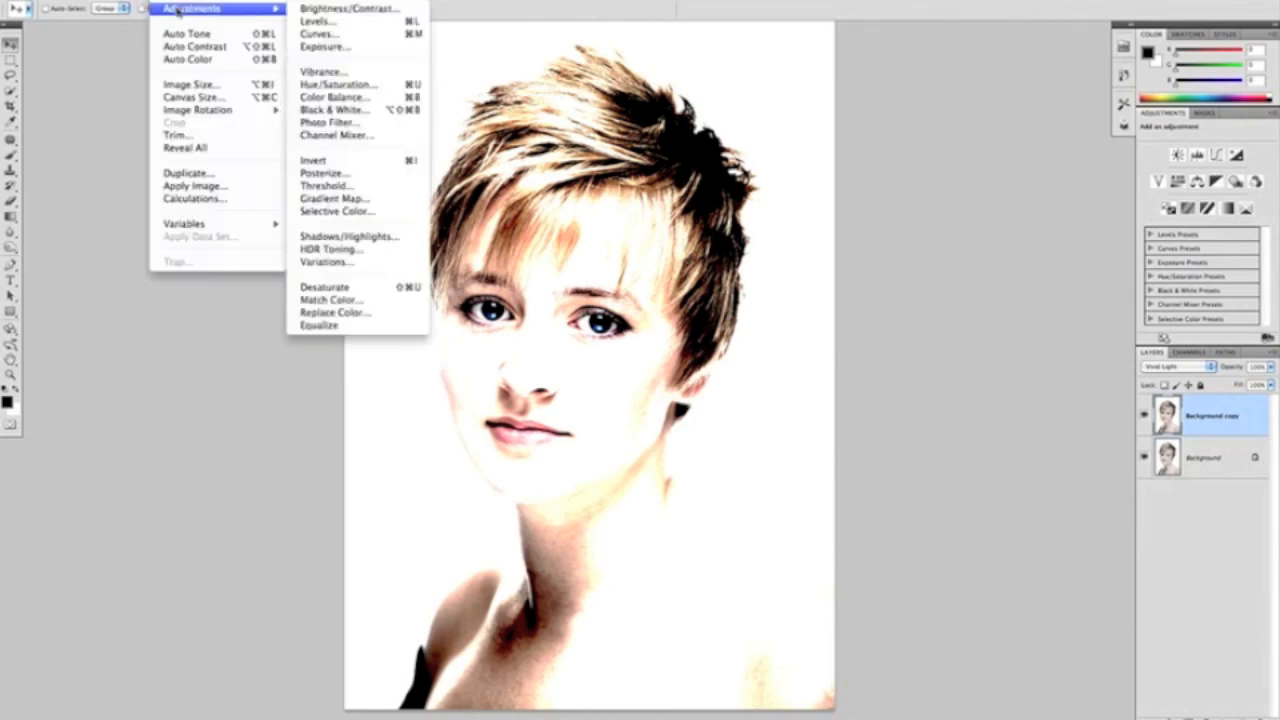
click(315, 160)
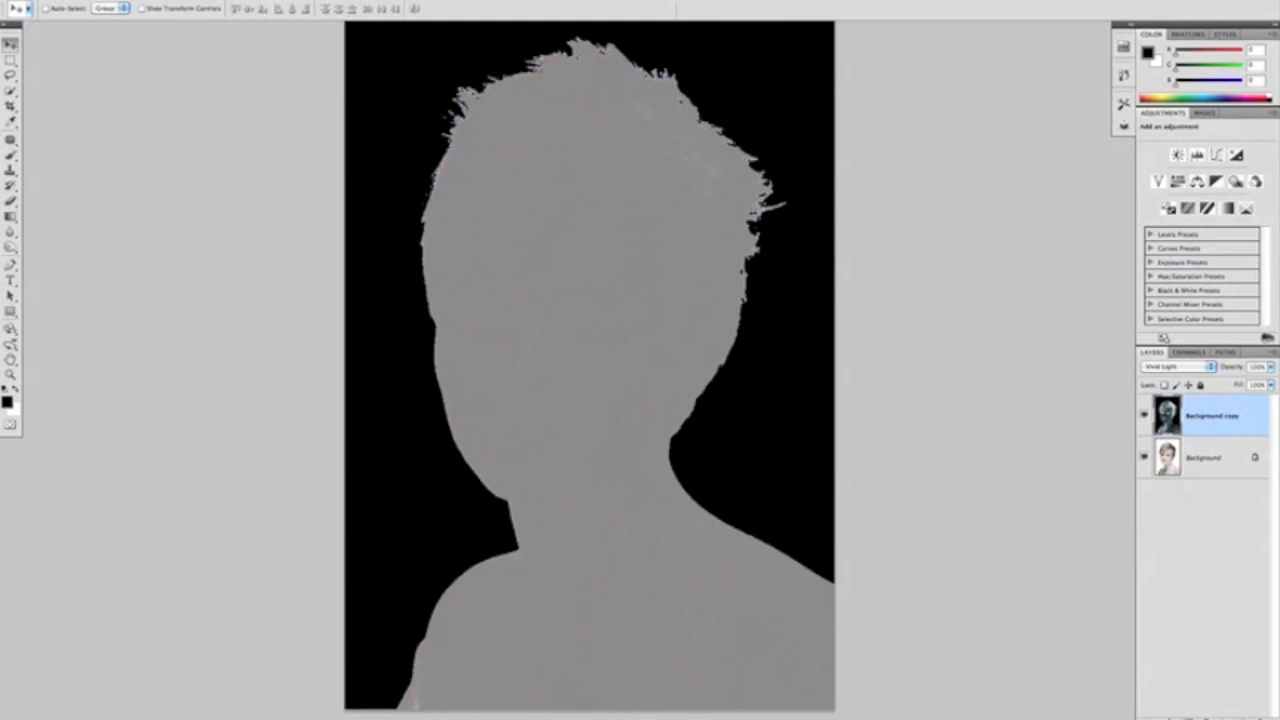
- Apply a High Pass filter with a 24-pixel radius to the Background copy layer
click(285, 1)
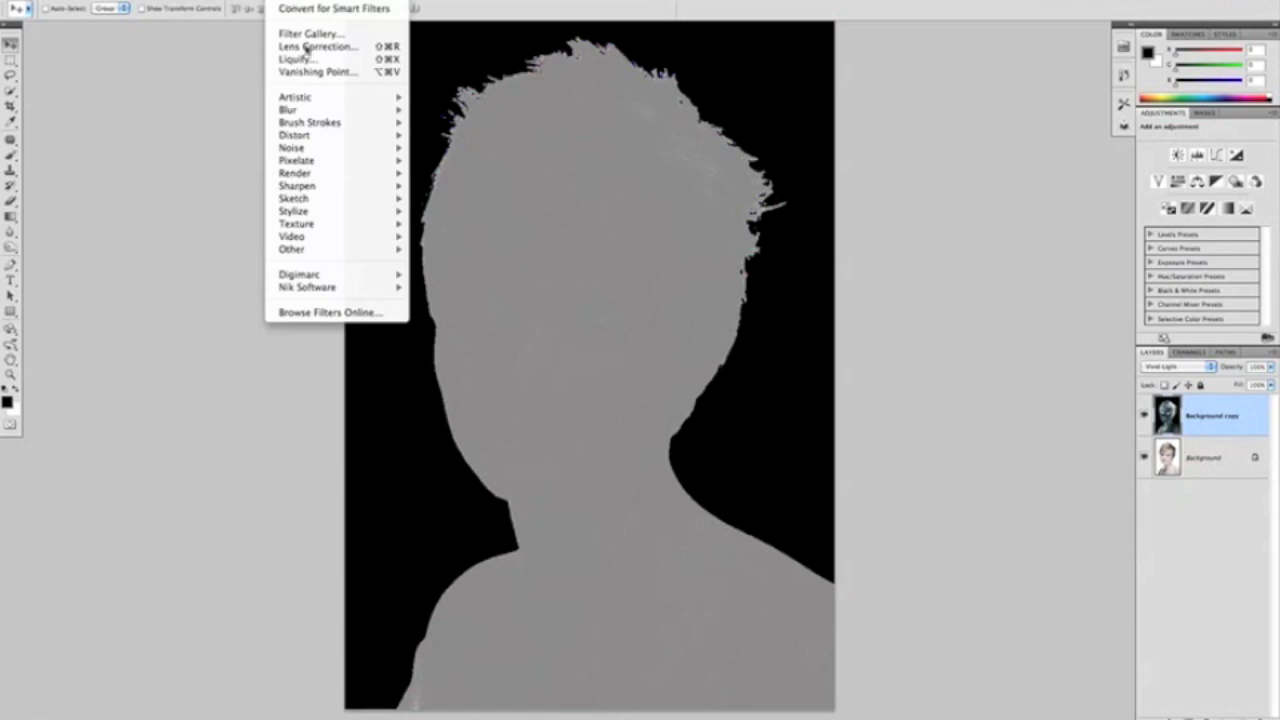
mouse_move(317, 255)
click(442, 262)
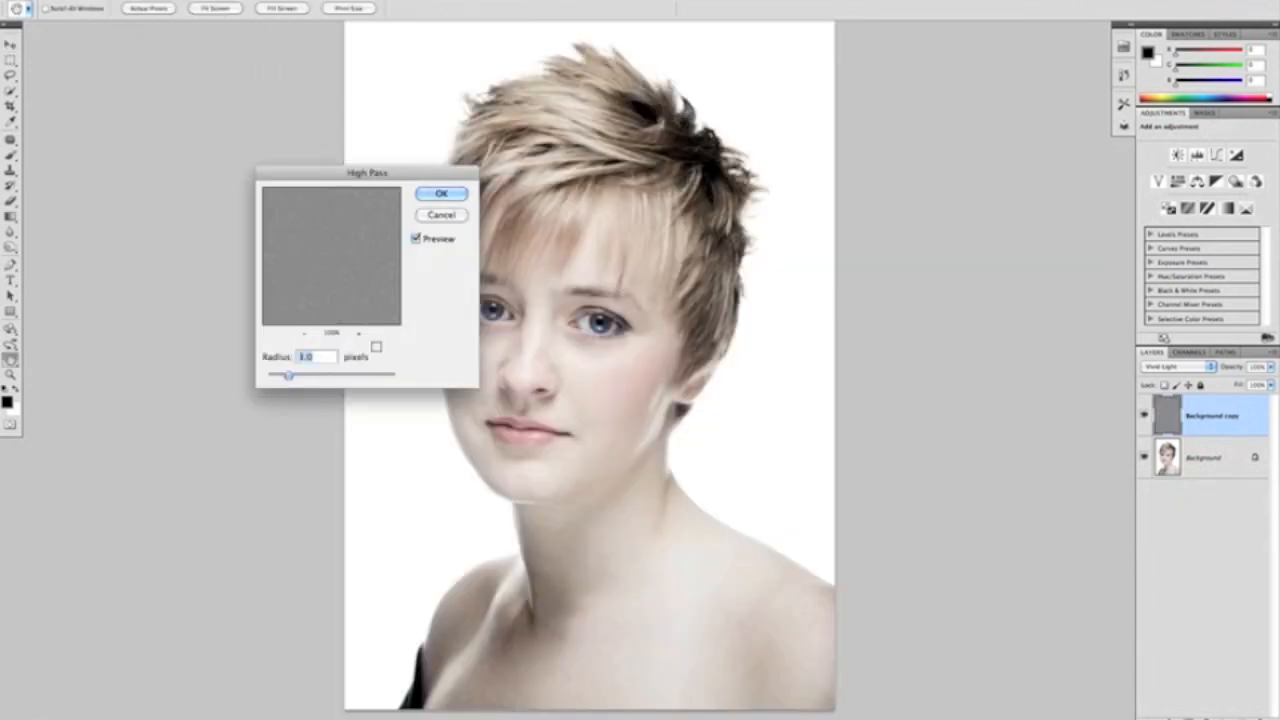
drag(369, 174, 393, 217)
drag(313, 418, 350, 418)
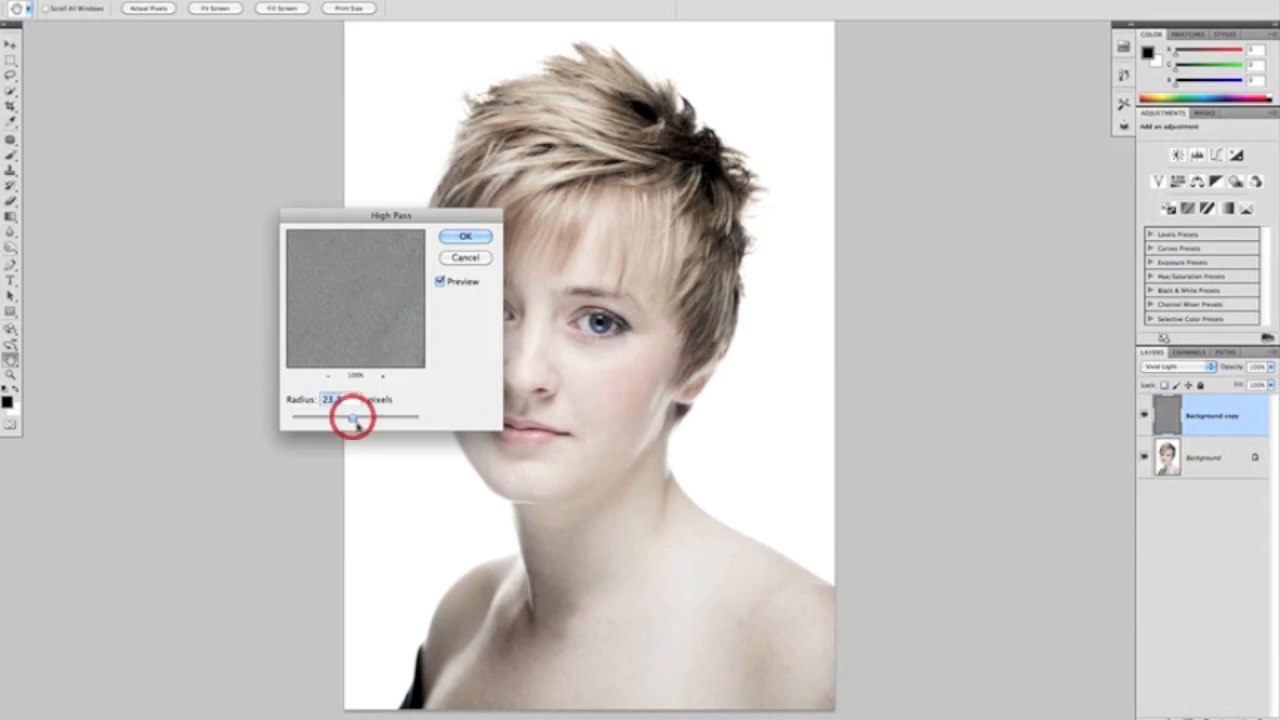
text(24)
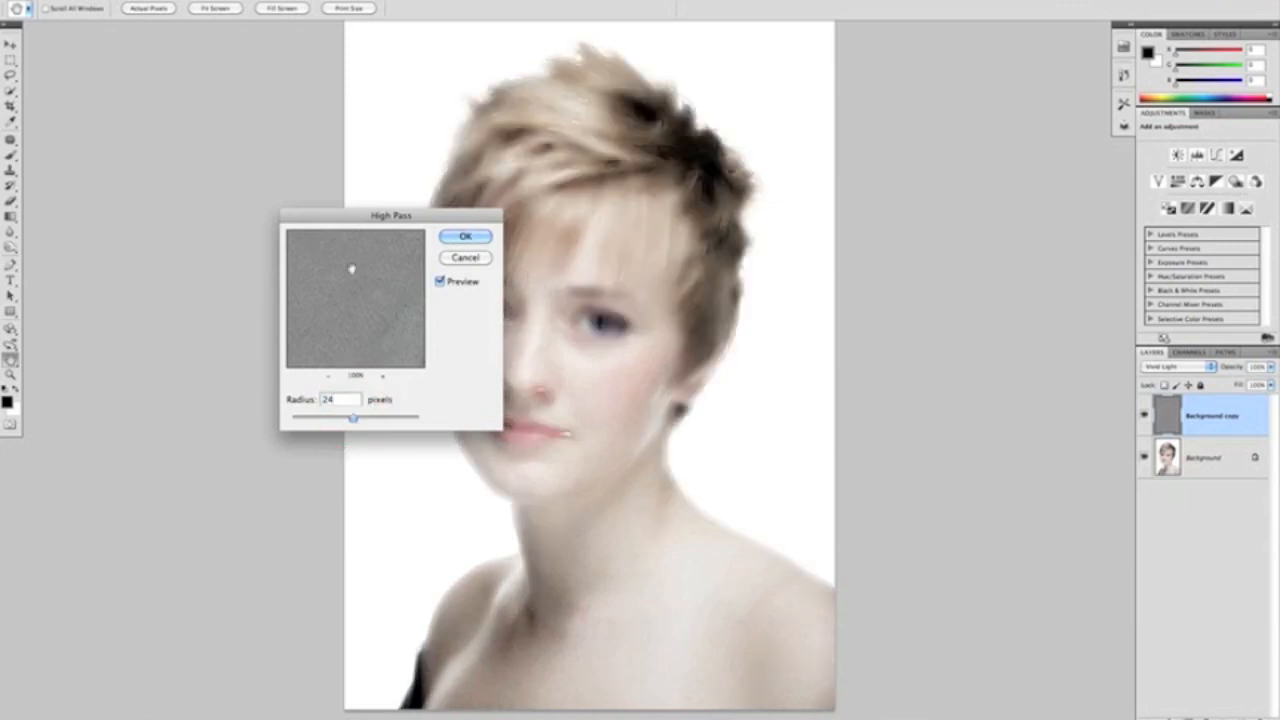
click(464, 236)
key(v)
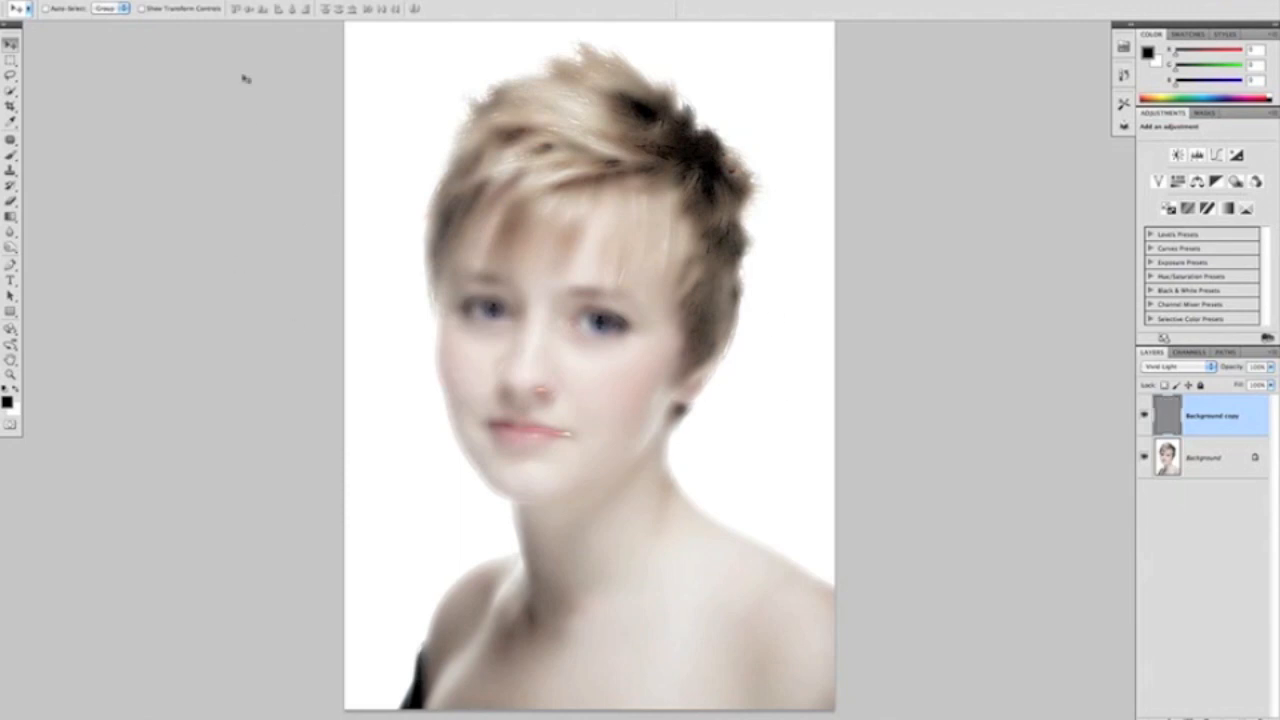
- Apply a Gaussian Blur with a 3.0-pixel radius to the Background copy layer
click(280, 1)
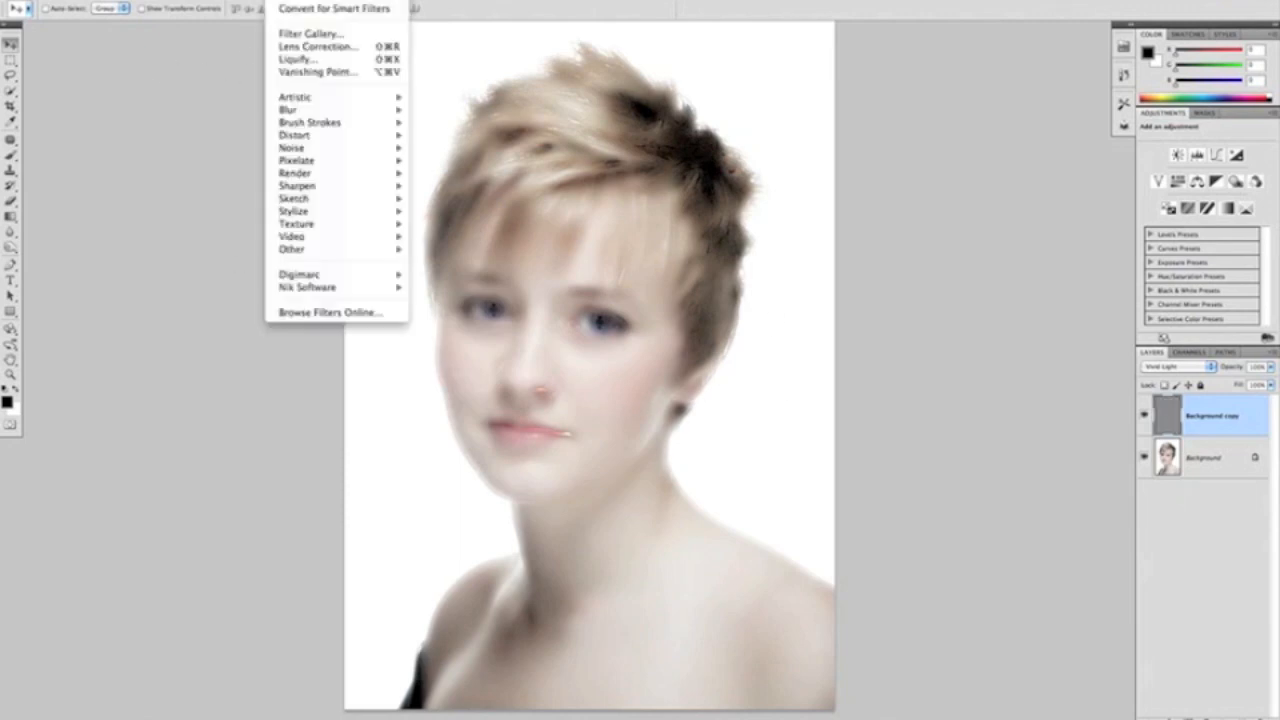
mouse_move(315, 112)
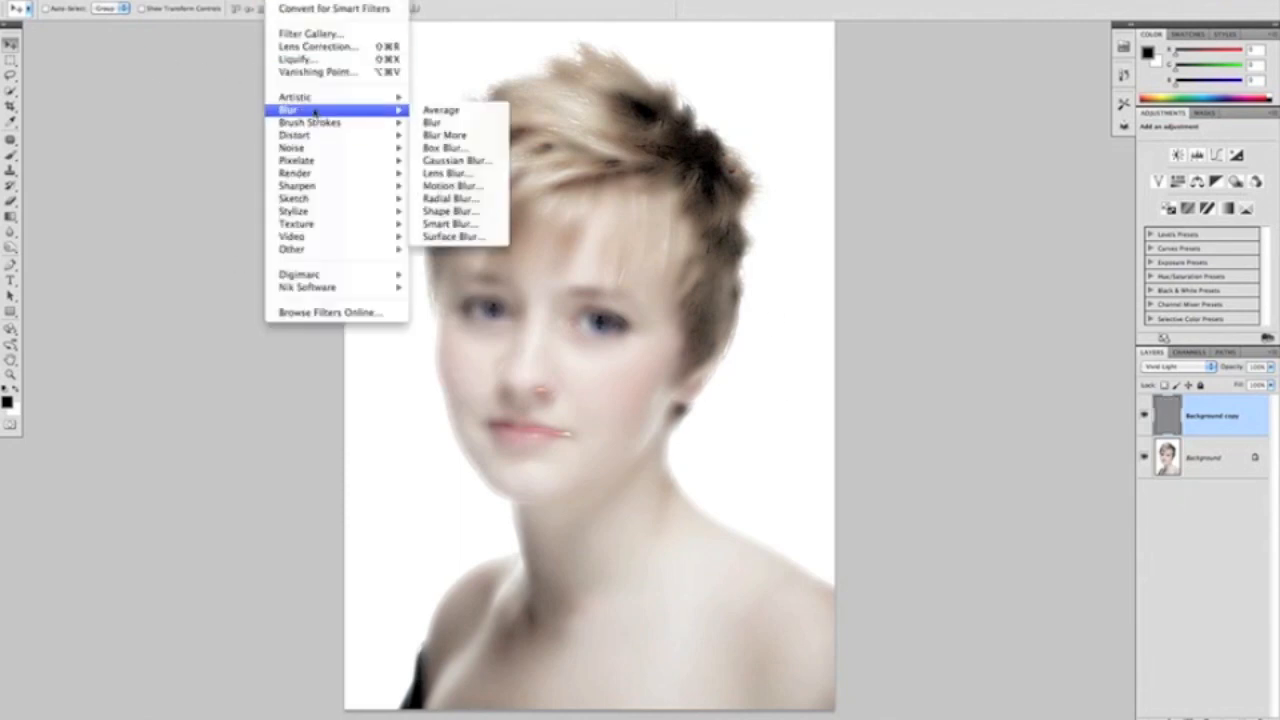
click(446, 160)
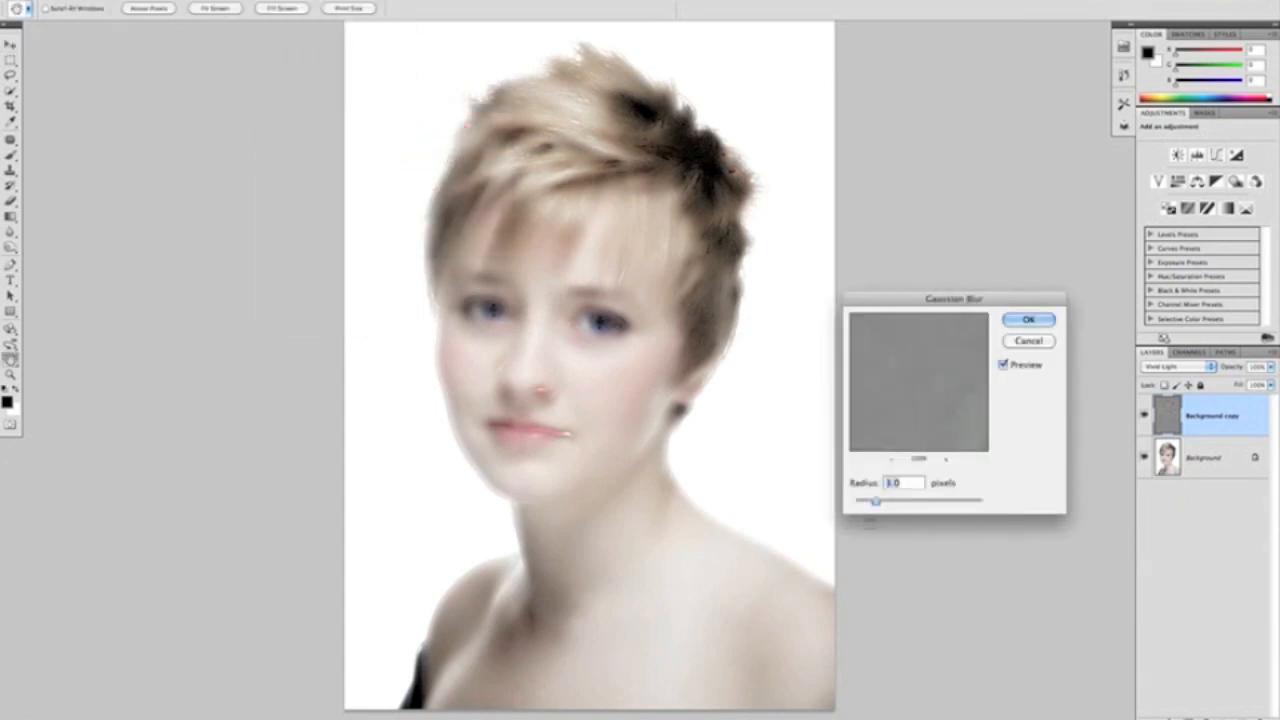
click(1017, 320)
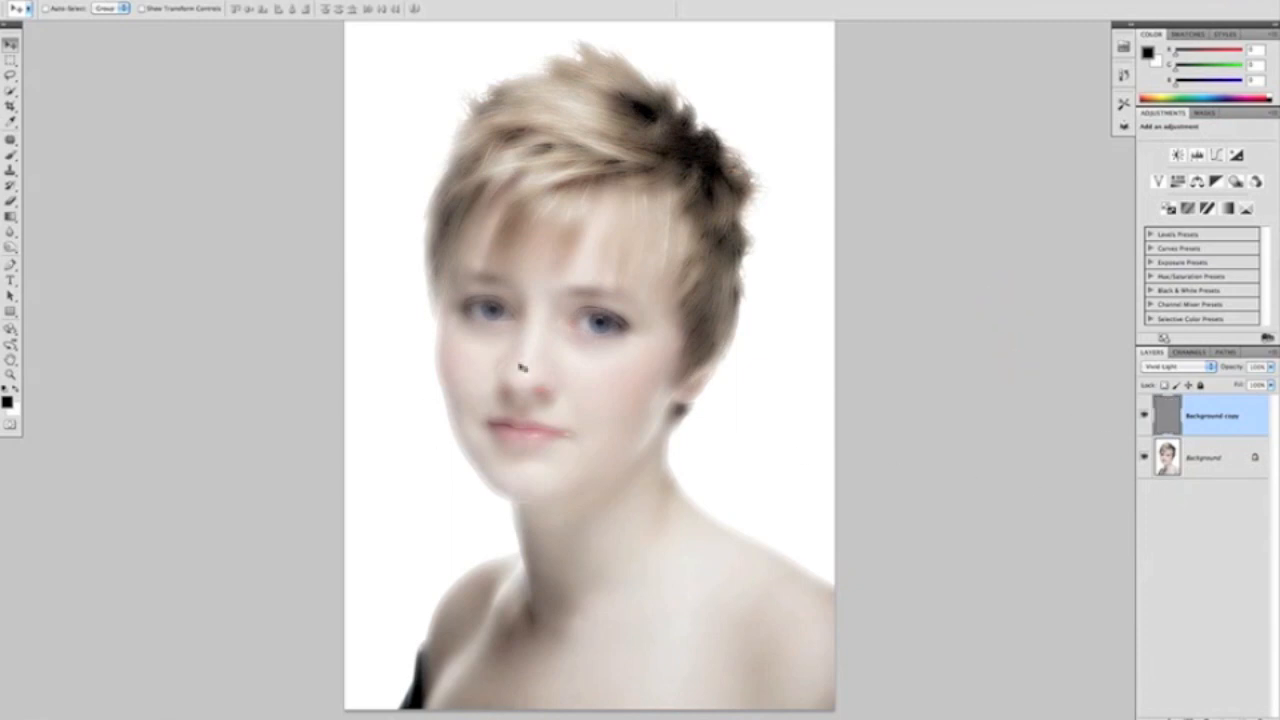
- Open the Blending Options of the Background copy layer and place the dialog clear of the face
super+click(620, 406)
super+click(632, 408)
super+click(640, 409)
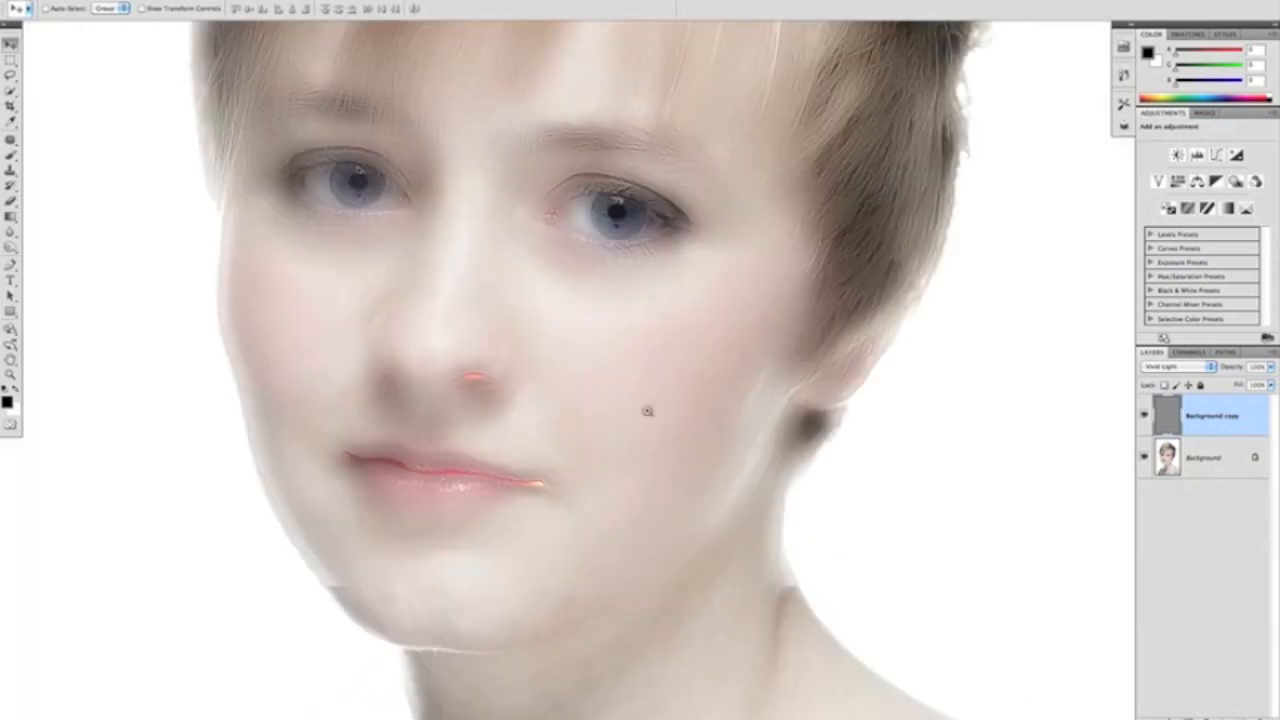
alt+click(628, 408)
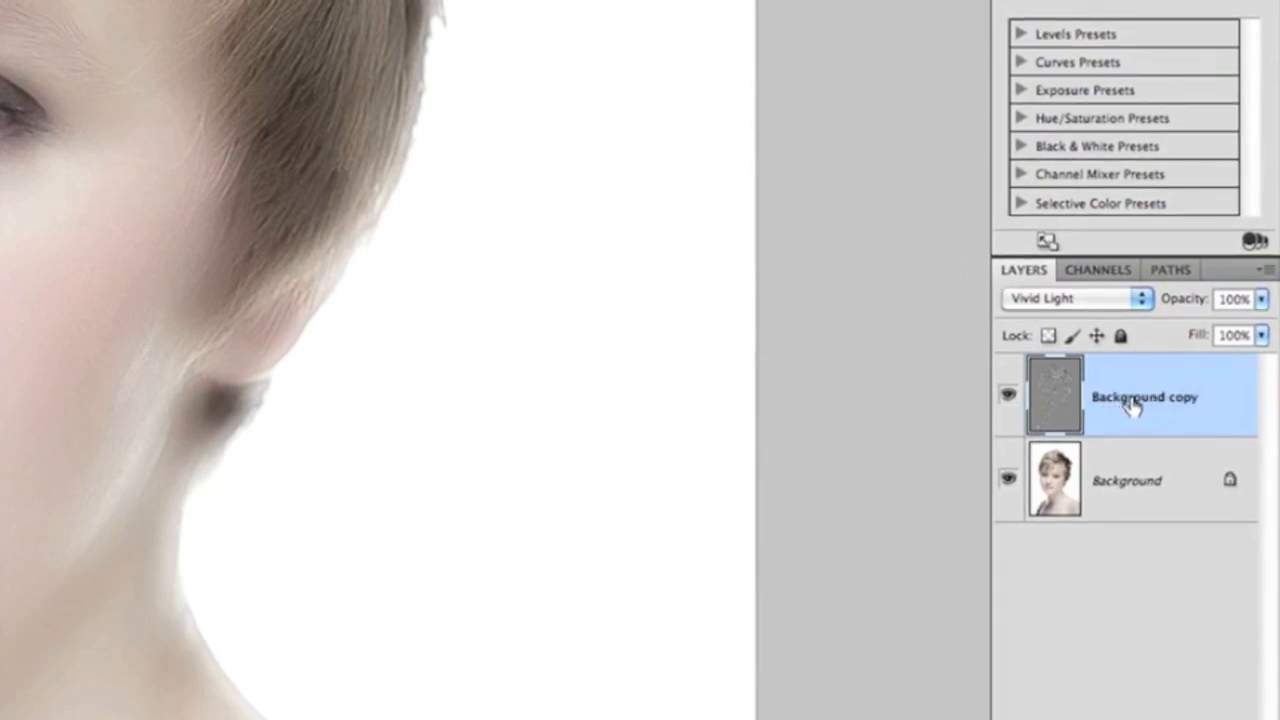
double_click(1227, 398)
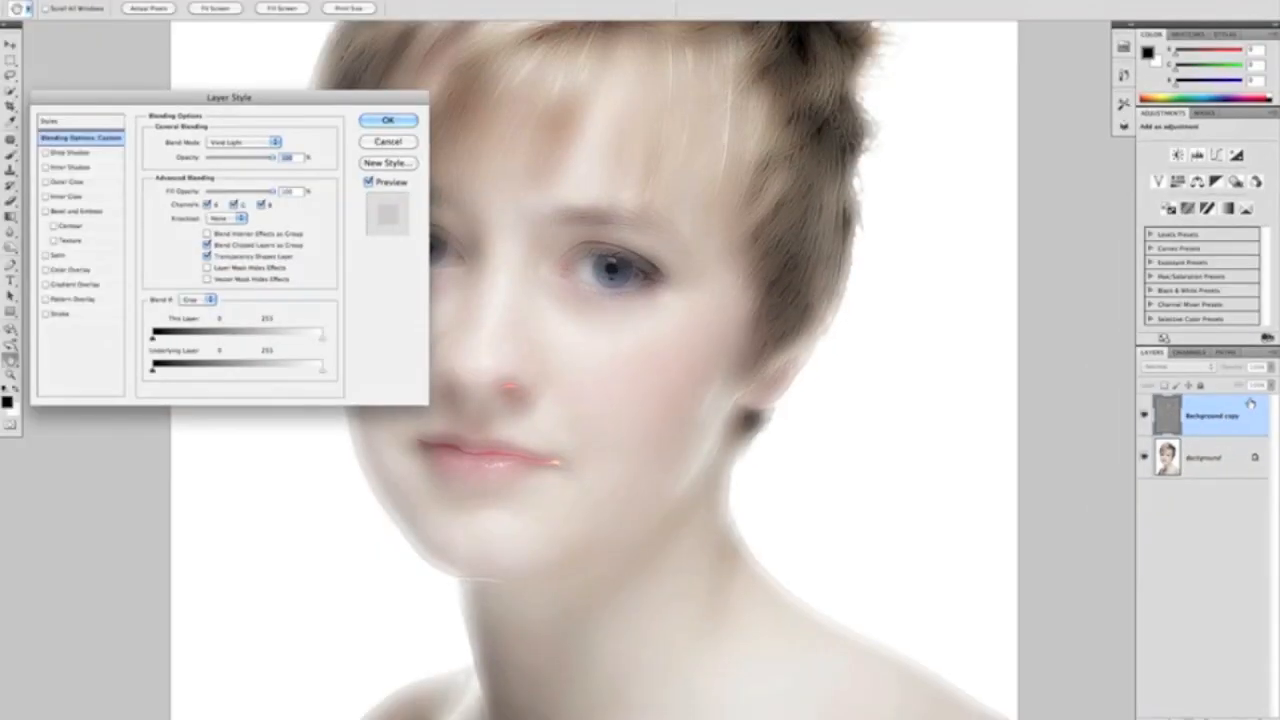
drag(245, 100, 871, 257)
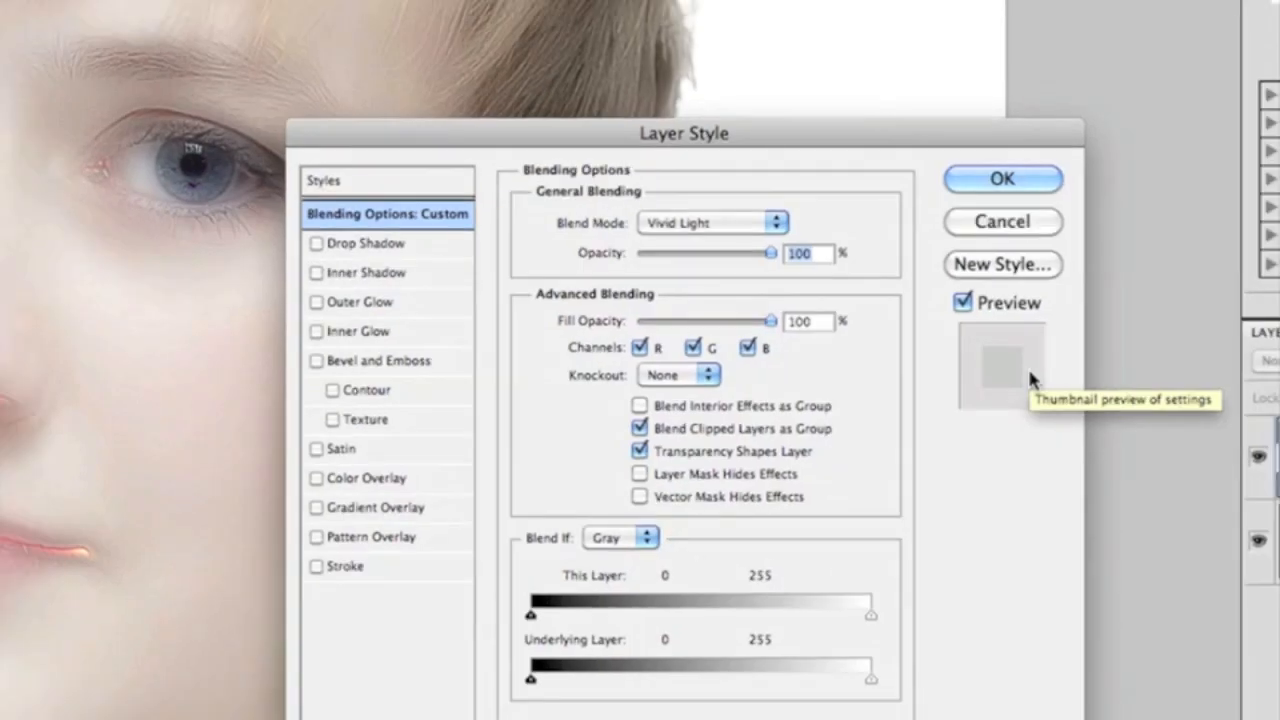
drag(546, 137, 708, 20)
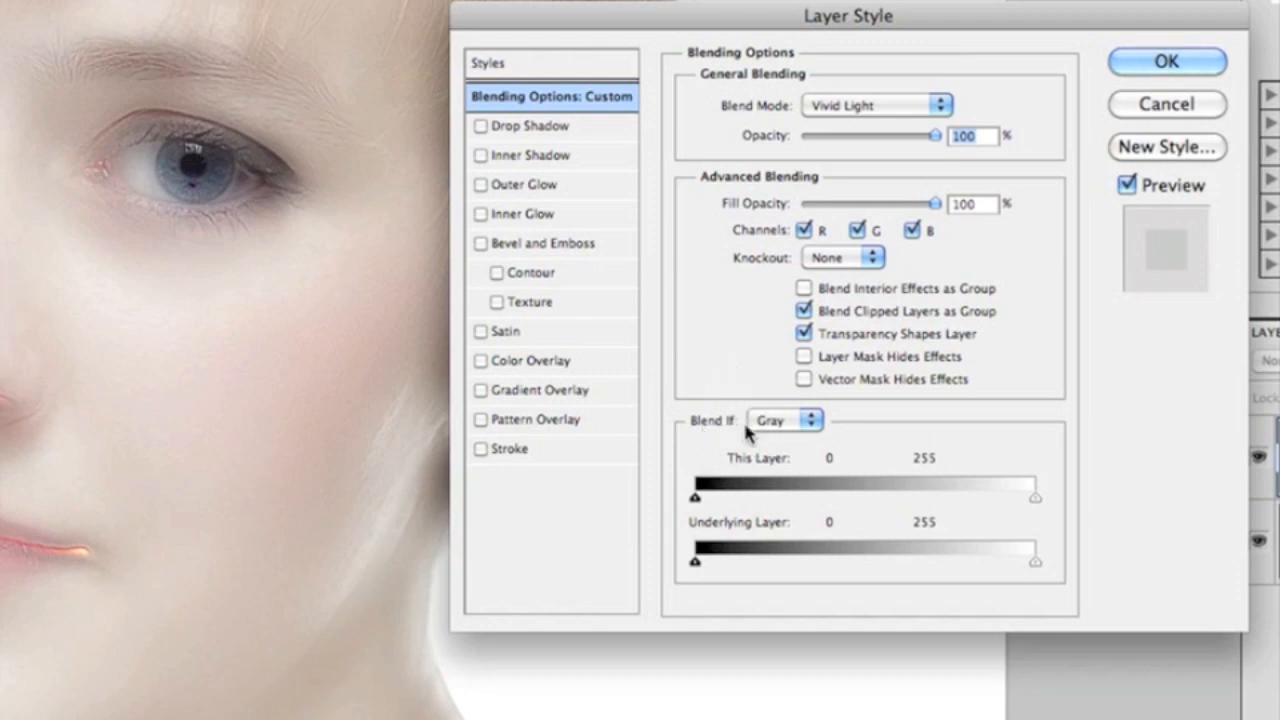
- Split the Blend If This Layer sliders to 0/79 for the shadows and 140/255 for the highlights, and apply the layer style
mouse_move(695, 497)
mouse_down()
mouse_move(771, 500)
mouse_move(692, 499)
mouse_up()
mouse_move(1035, 497)
mouse_down()
mouse_move(973, 488)
mouse_move(1022, 493)
mouse_up()
drag(150, 364, 346, 329)
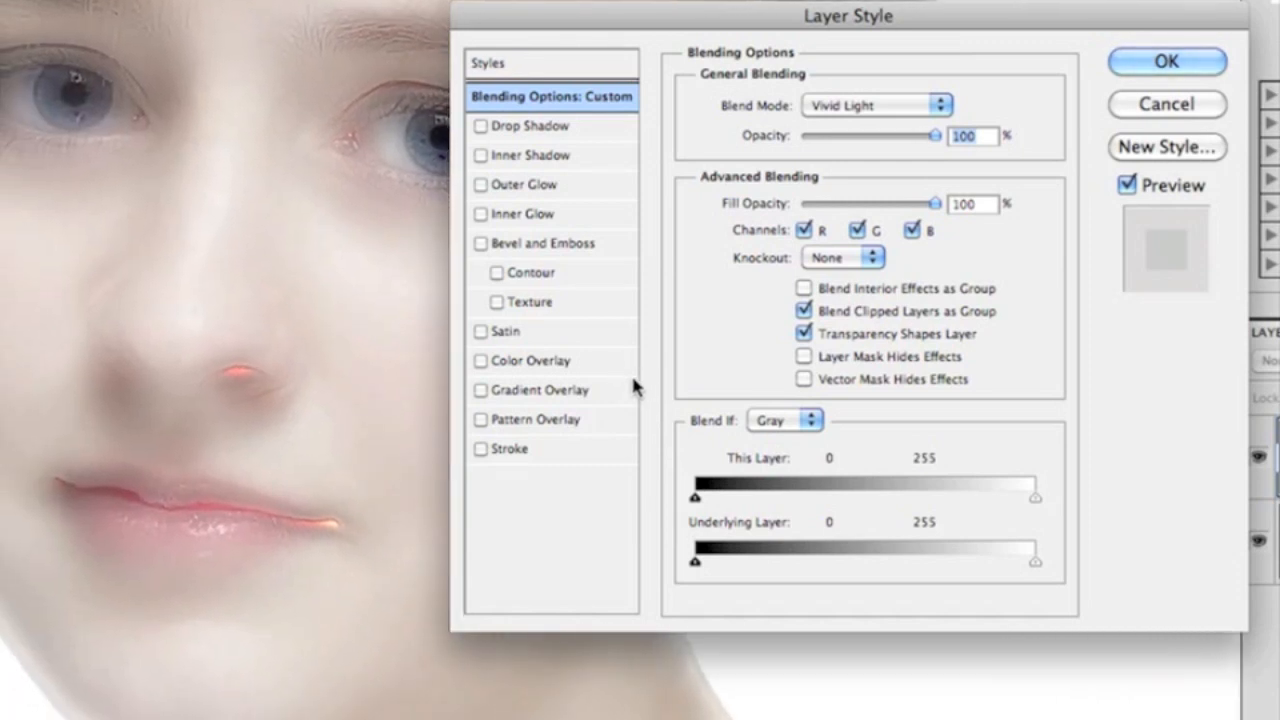
alt+click(697, 501)
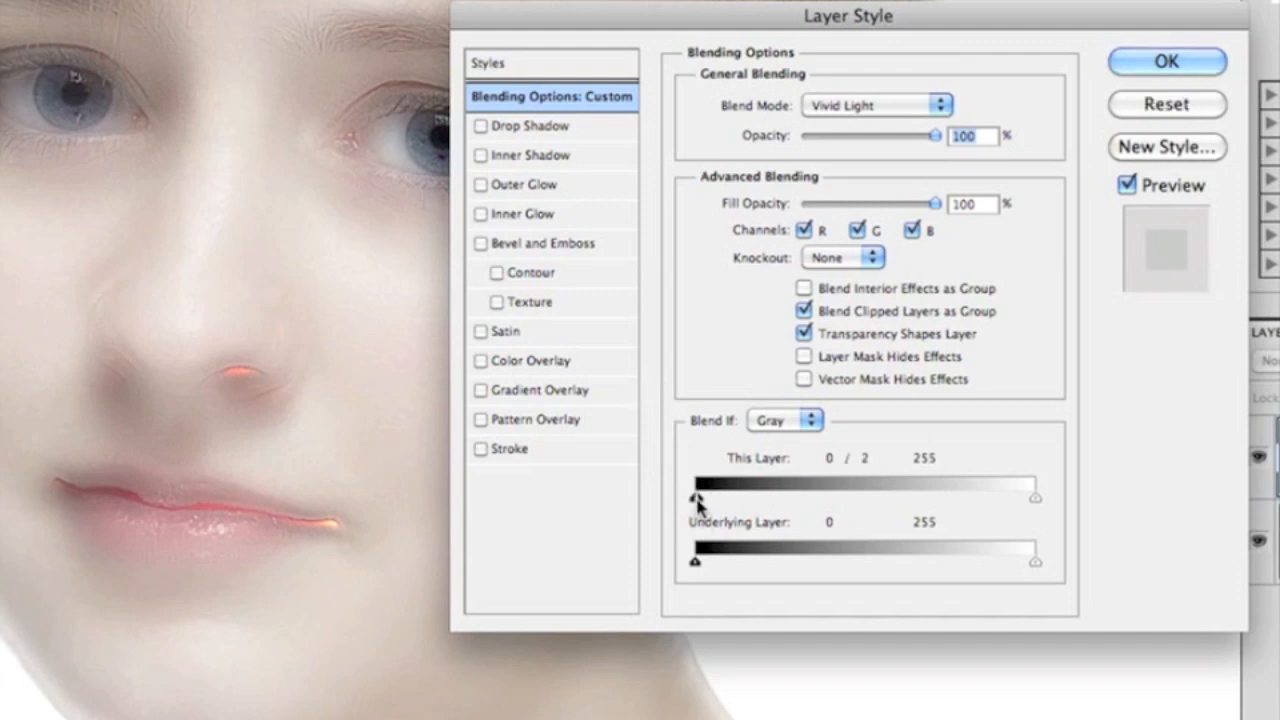
drag(697, 501, 802, 503)
key(alt)
drag(1035, 498, 883, 500)
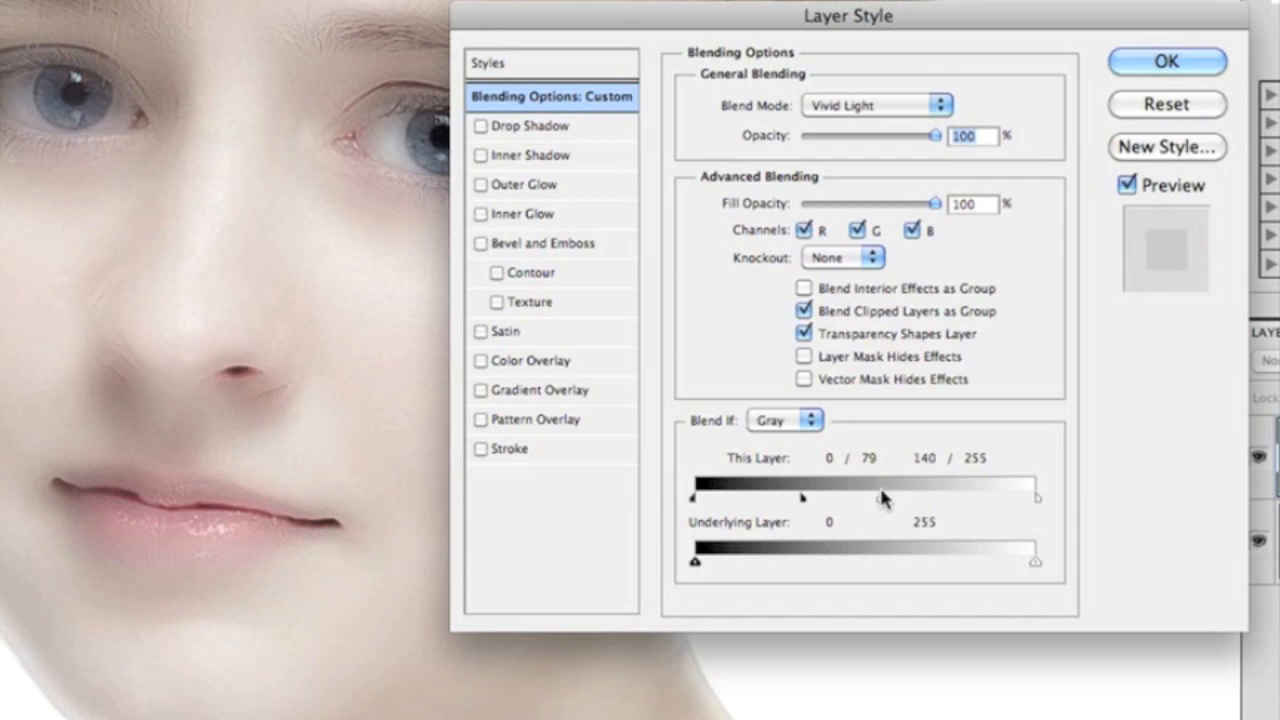
click(1160, 63)
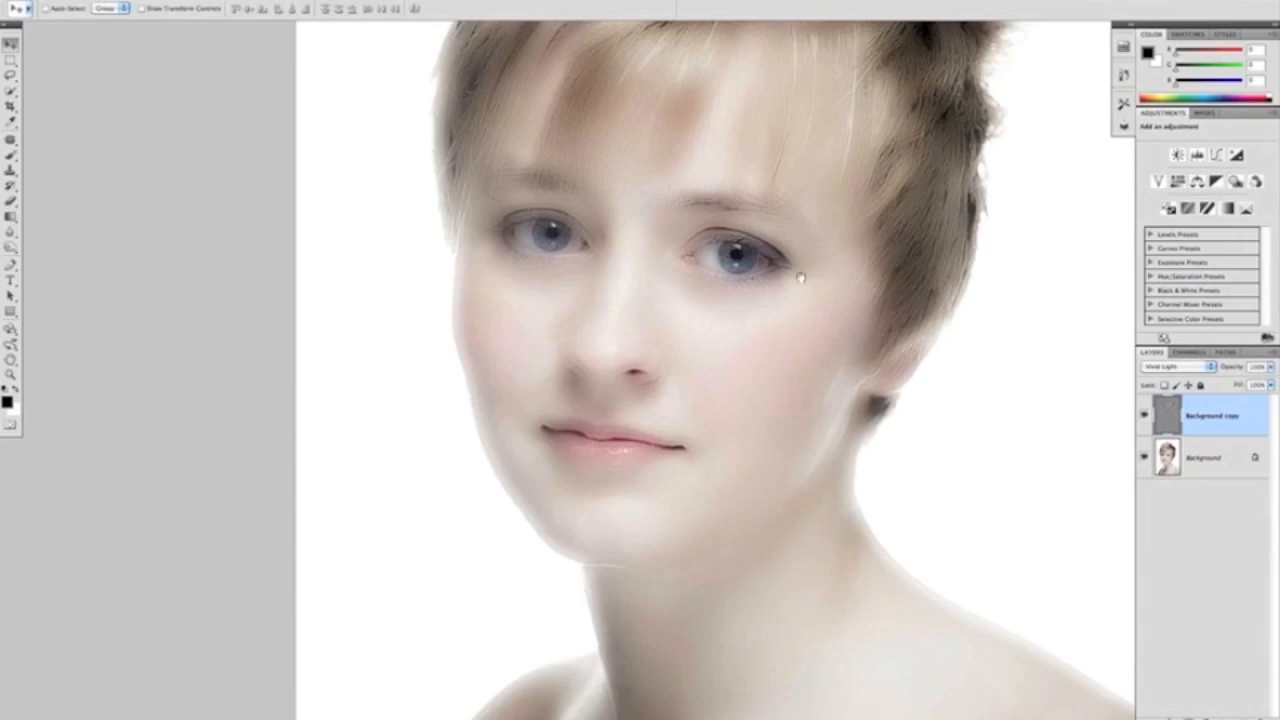
- Add a layer mask to the Background copy layer and invert the mask to black
drag(800, 278, 694, 307)
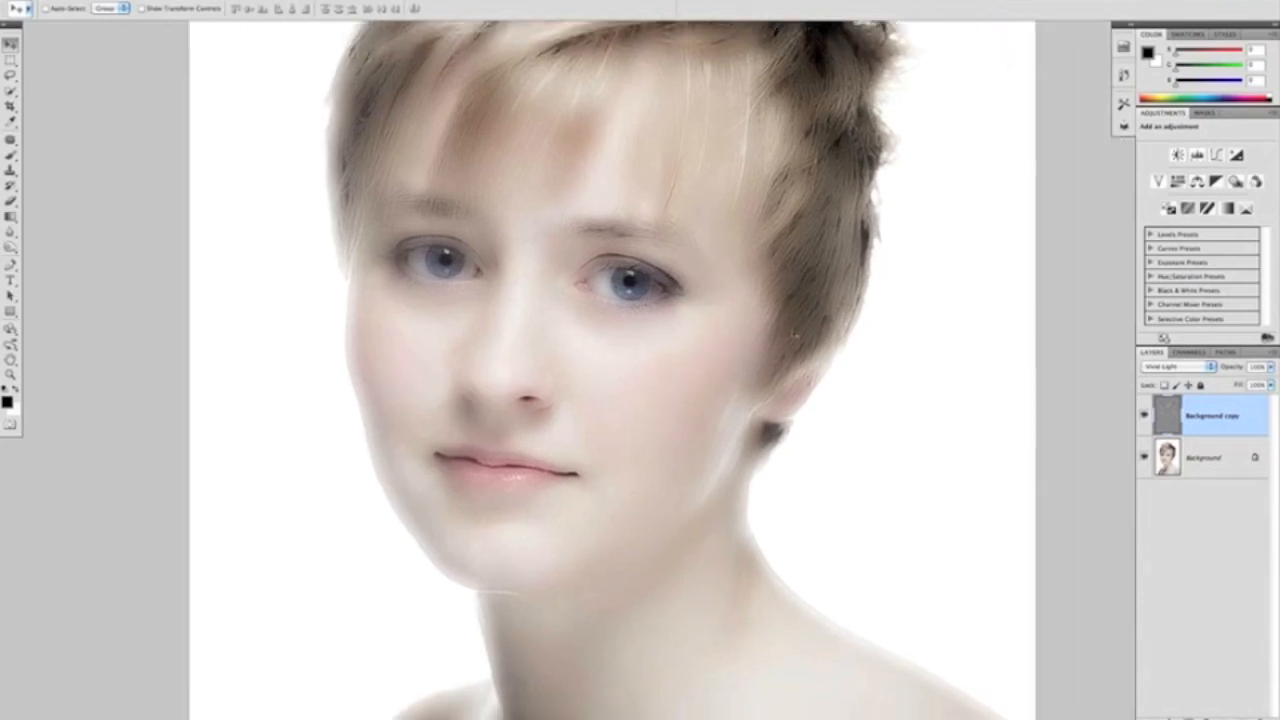
drag(670, 380, 745, 403)
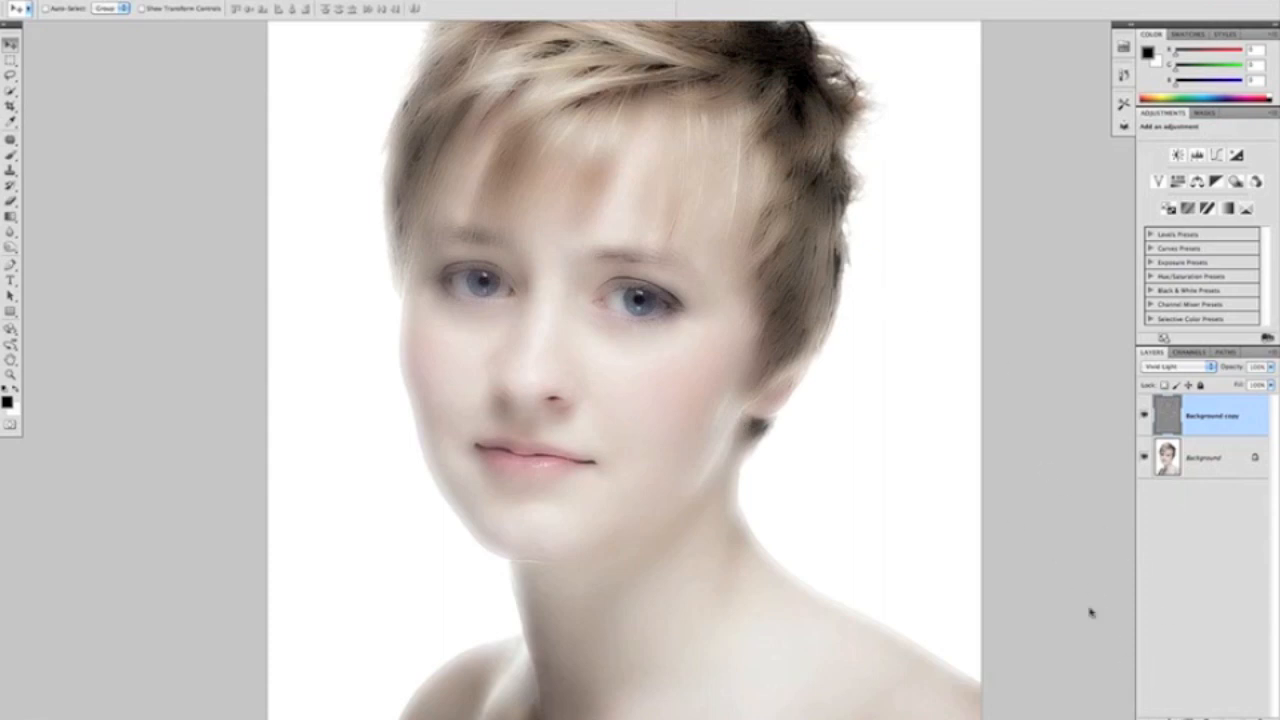
click(1186, 710)
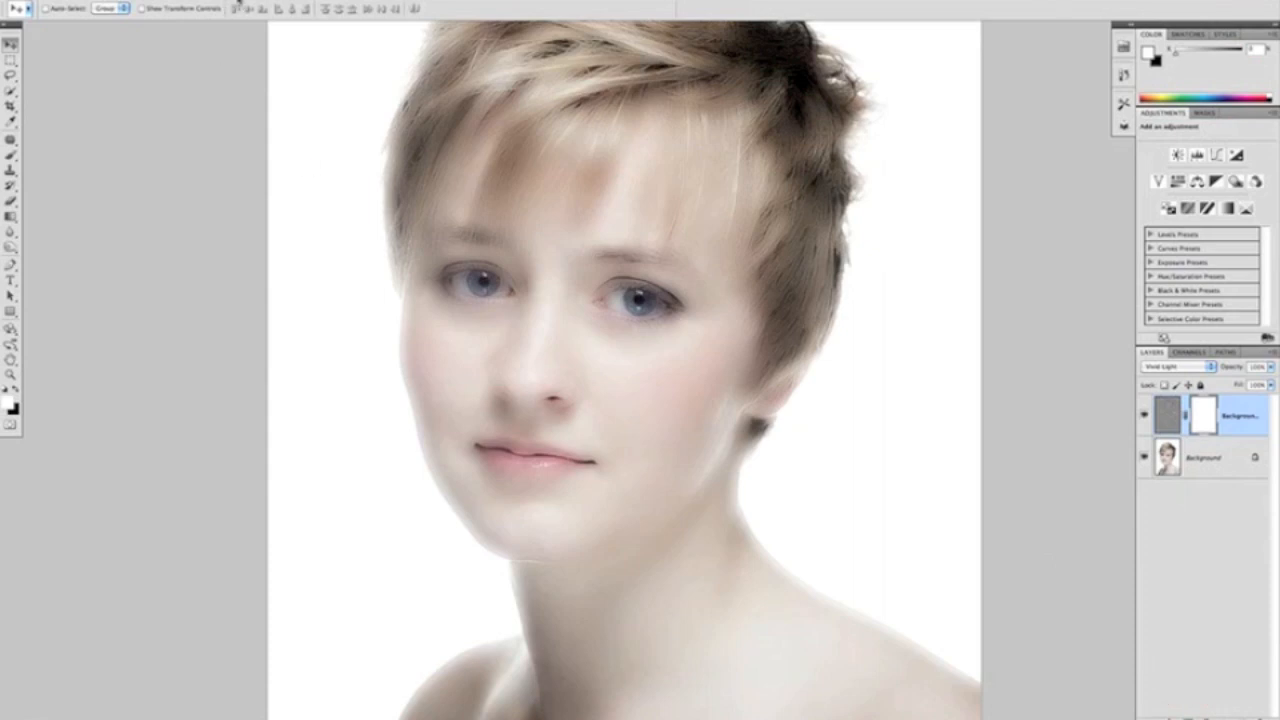
click(170, 1)
mouse_move(211, 9)
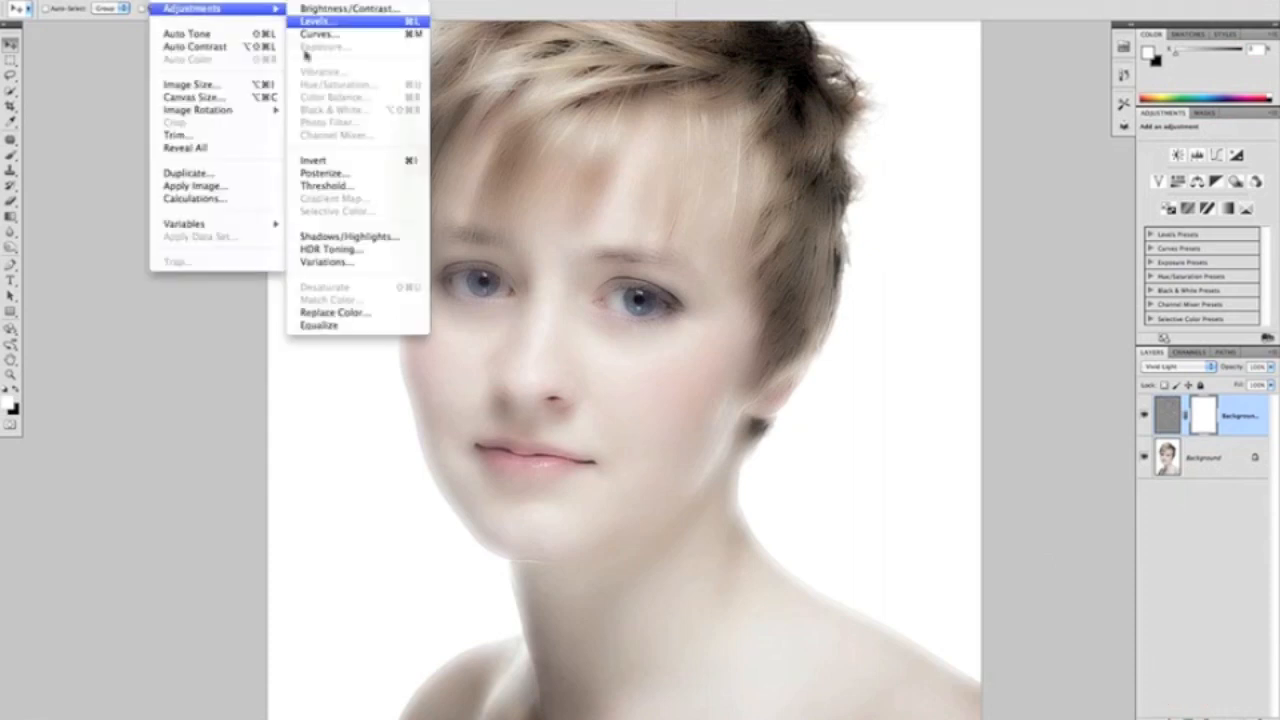
click(313, 161)
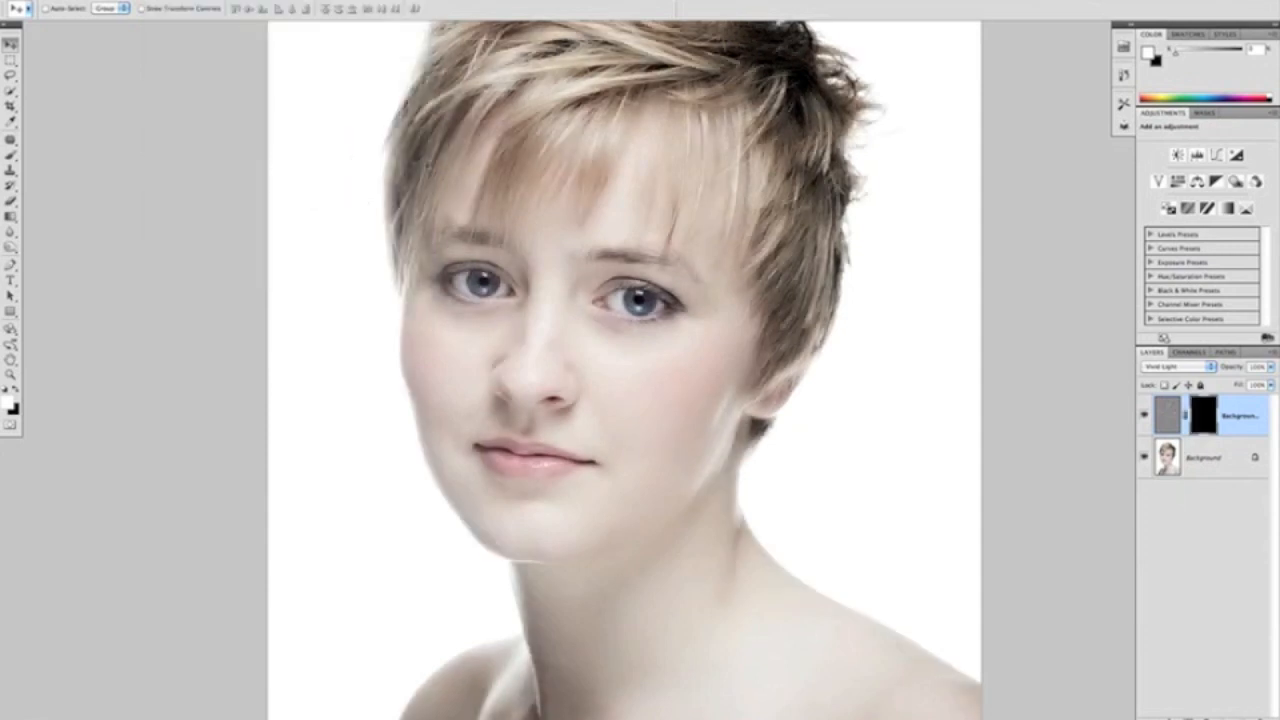
- Paint the smoothing onto the mask over the cheeks and nose with a soft 300 px white brush at 50% opacity
click(11, 157)
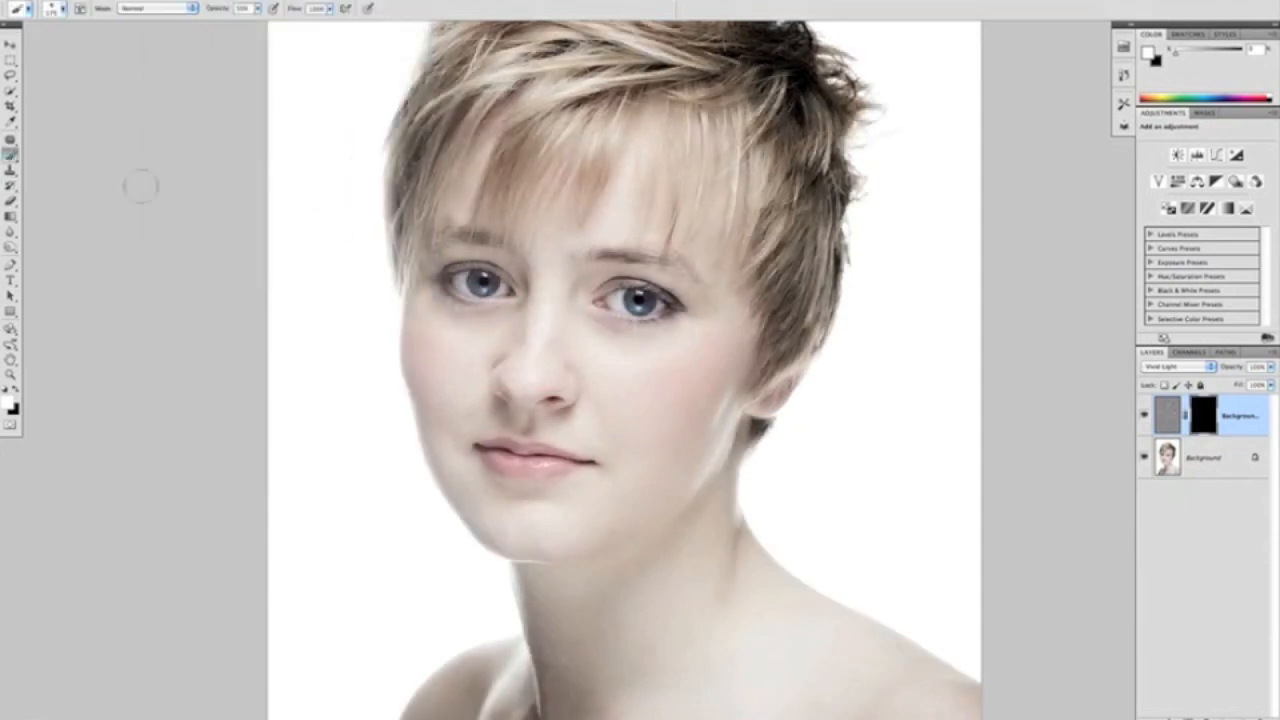
key(ctrl+space)
drag(629, 372, 686, 377)
alt+click(673, 374)
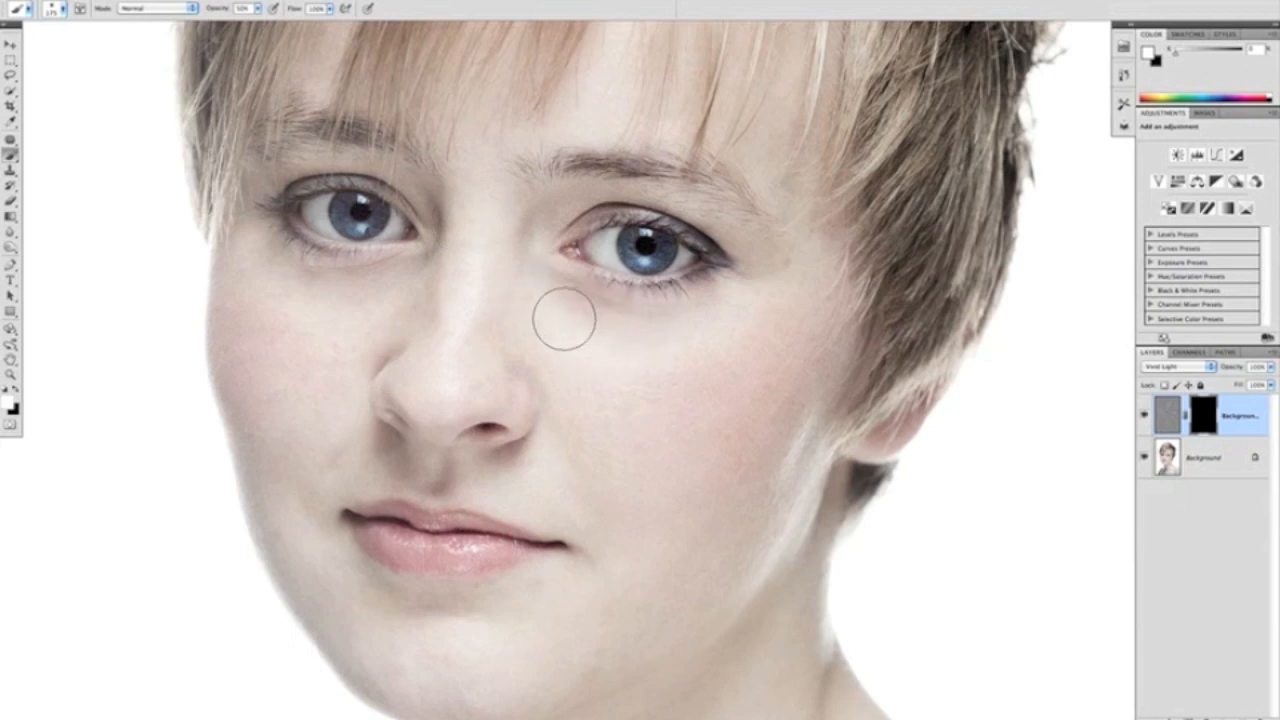
click(62, 8)
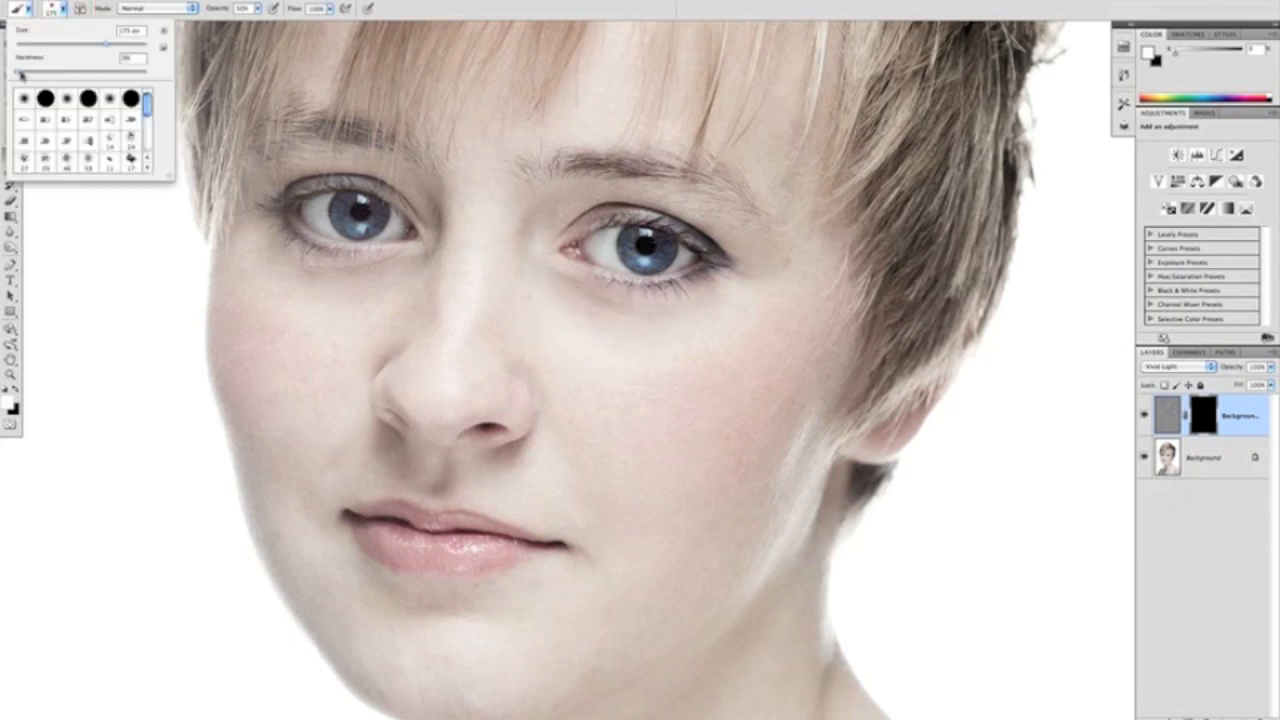
click(423, 10)
key(bracketright)
key(bracketright)
key(bracketright)
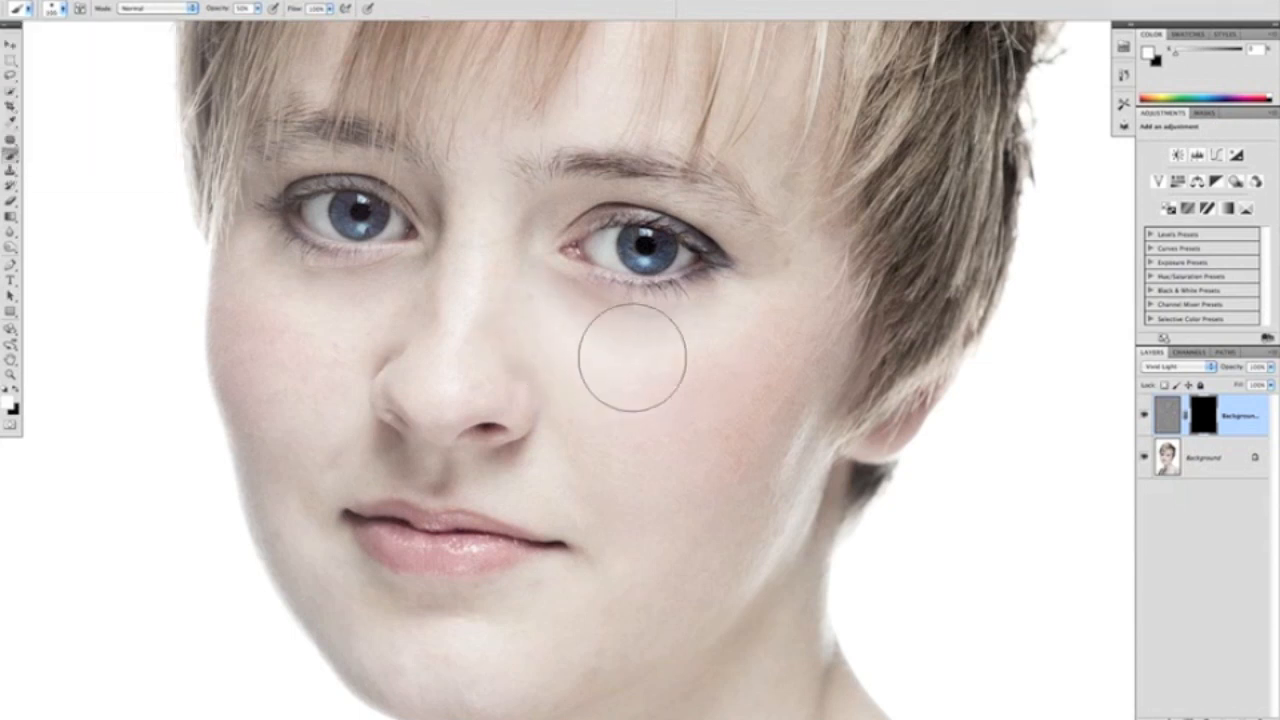
drag(517, 327, 466, 357)
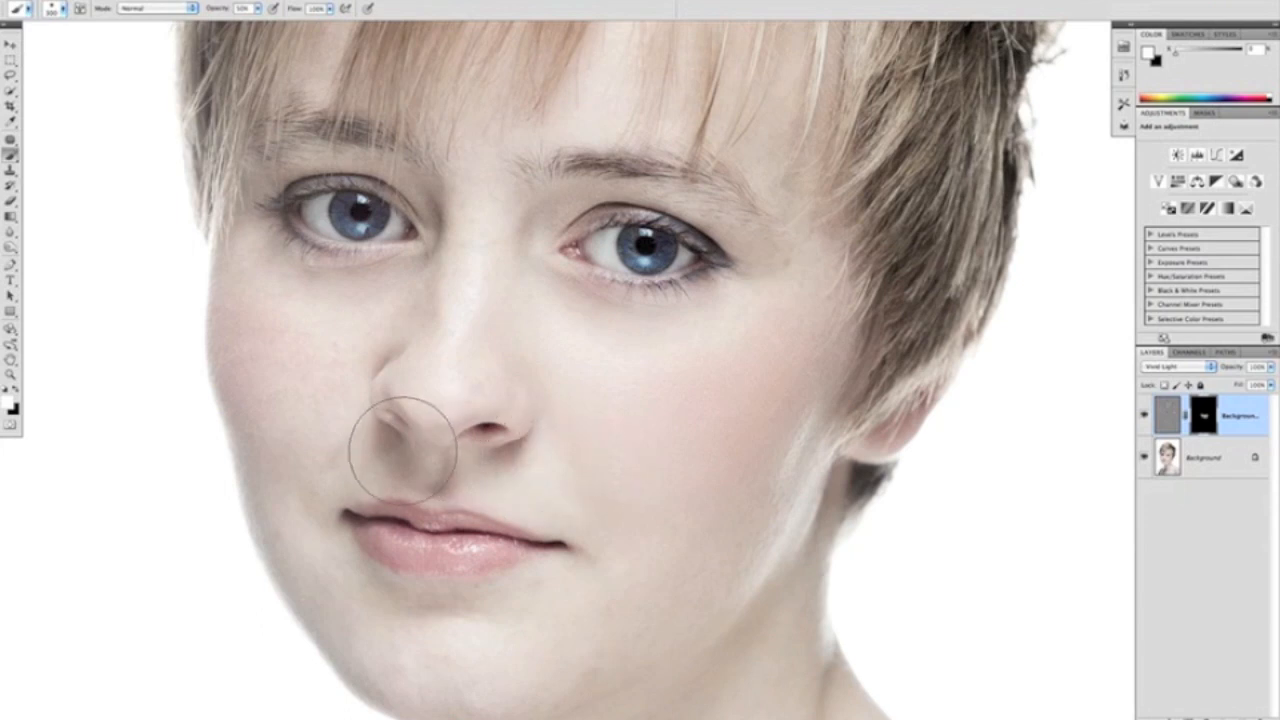
mouse_move(342, 323)
mouse_down()
mouse_move(272, 344)
mouse_move(331, 348)
mouse_move(285, 372)
mouse_up()
- Paint the smoothing onto the mask around the eyes, nose and inner brows, reducing the brush to 175 px and 100 px for tighter areas
key(bracketleft)
key(bracketleft)
key(bracketleft)
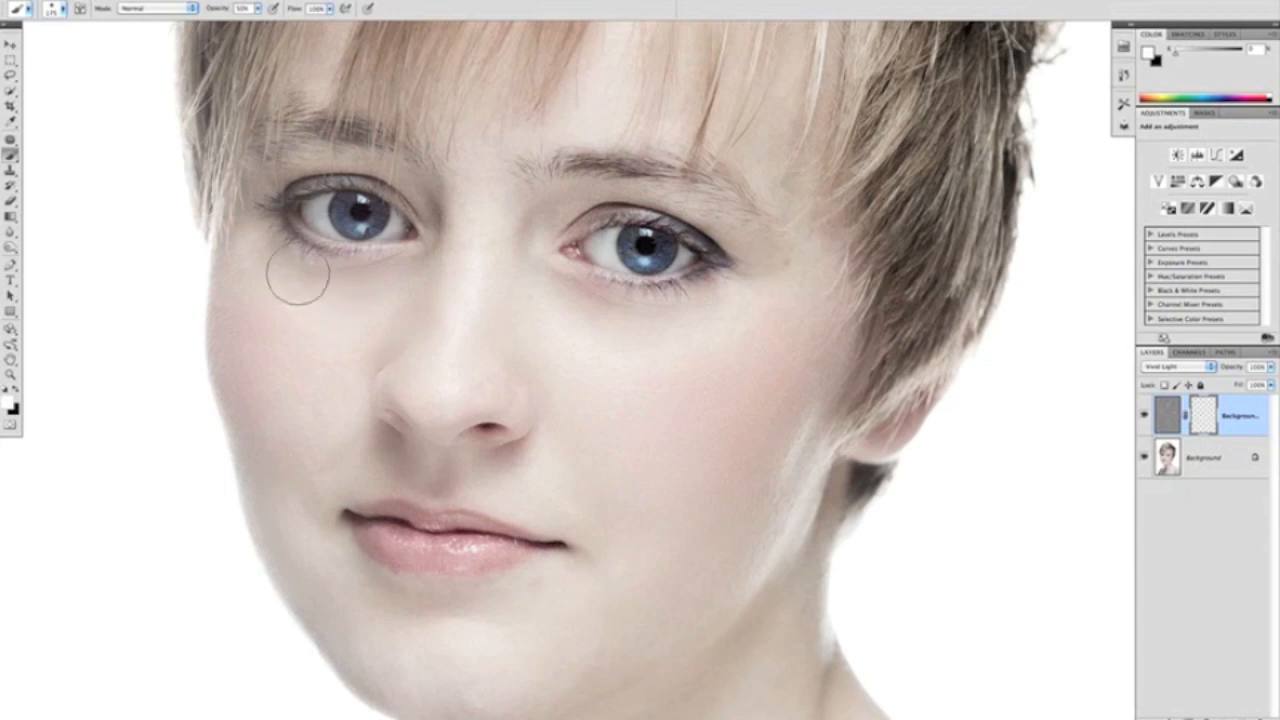
mouse_move(464, 256)
mouse_down()
mouse_move(471, 193)
mouse_move(526, 231)
mouse_move(511, 243)
mouse_move(537, 212)
mouse_up()
key(bracketleft)
key(bracketleft)
key(bracketleft)
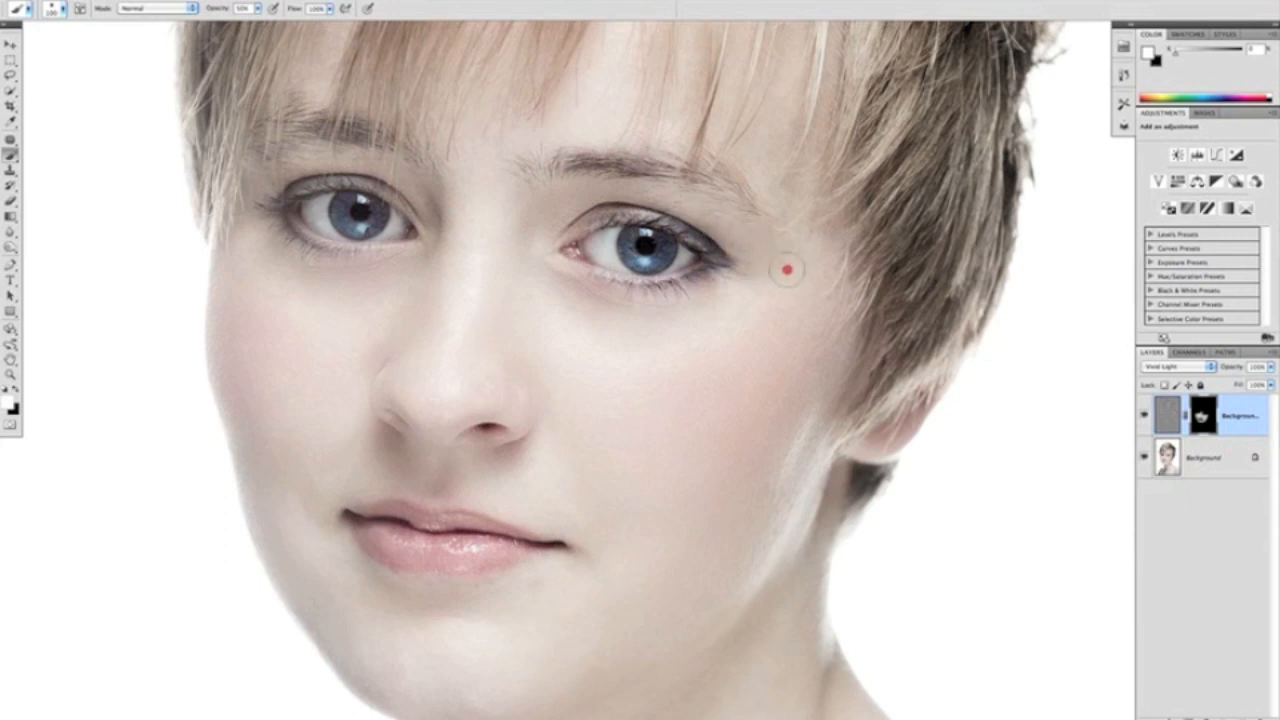
drag(555, 284, 541, 278)
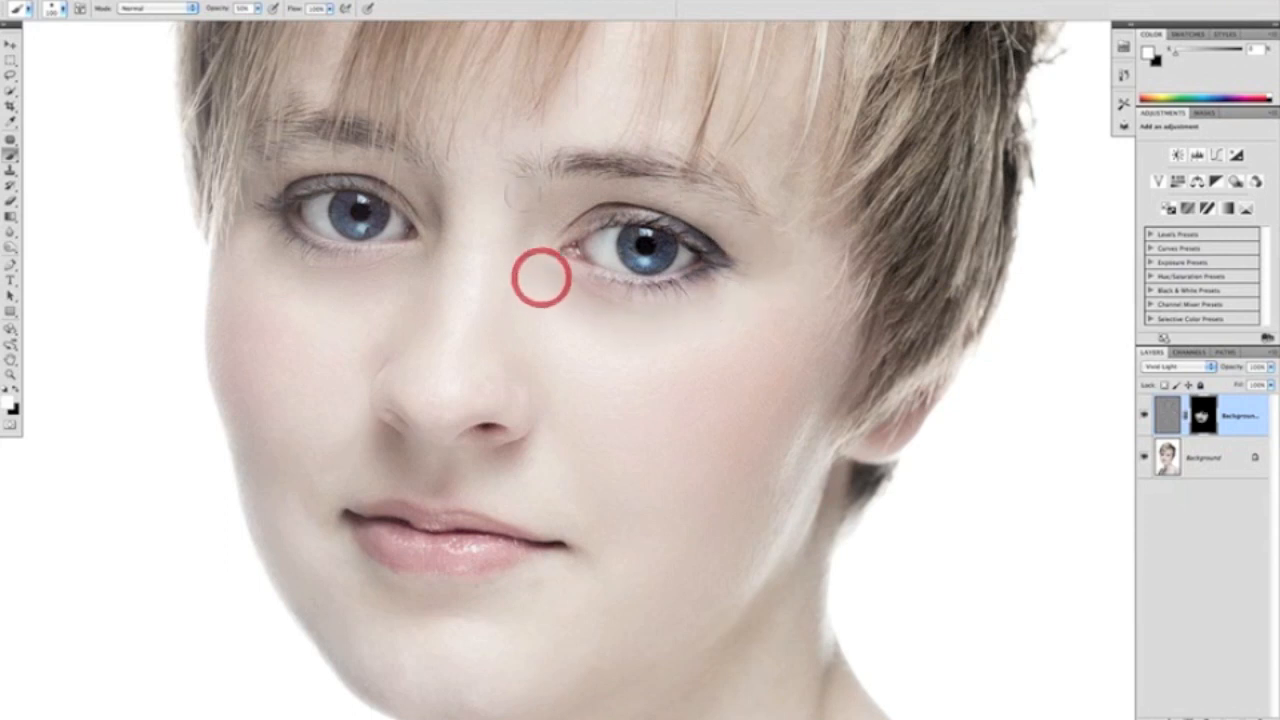
click(431, 207)
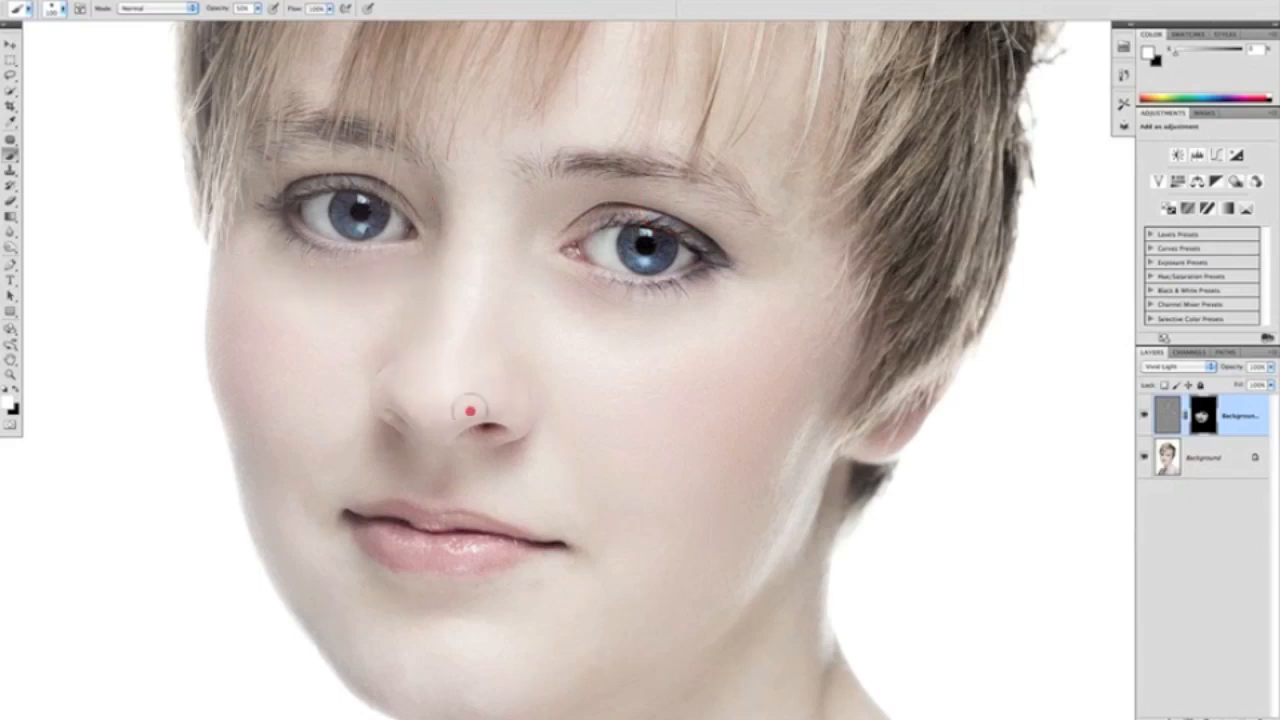
- Enlarge the brush to 250 px and extend the painted smoothing over the lower face toward the neck
key(bracketright)
key(bracketright)
key(bracketright)
key(bracketright)
key(bracketright)
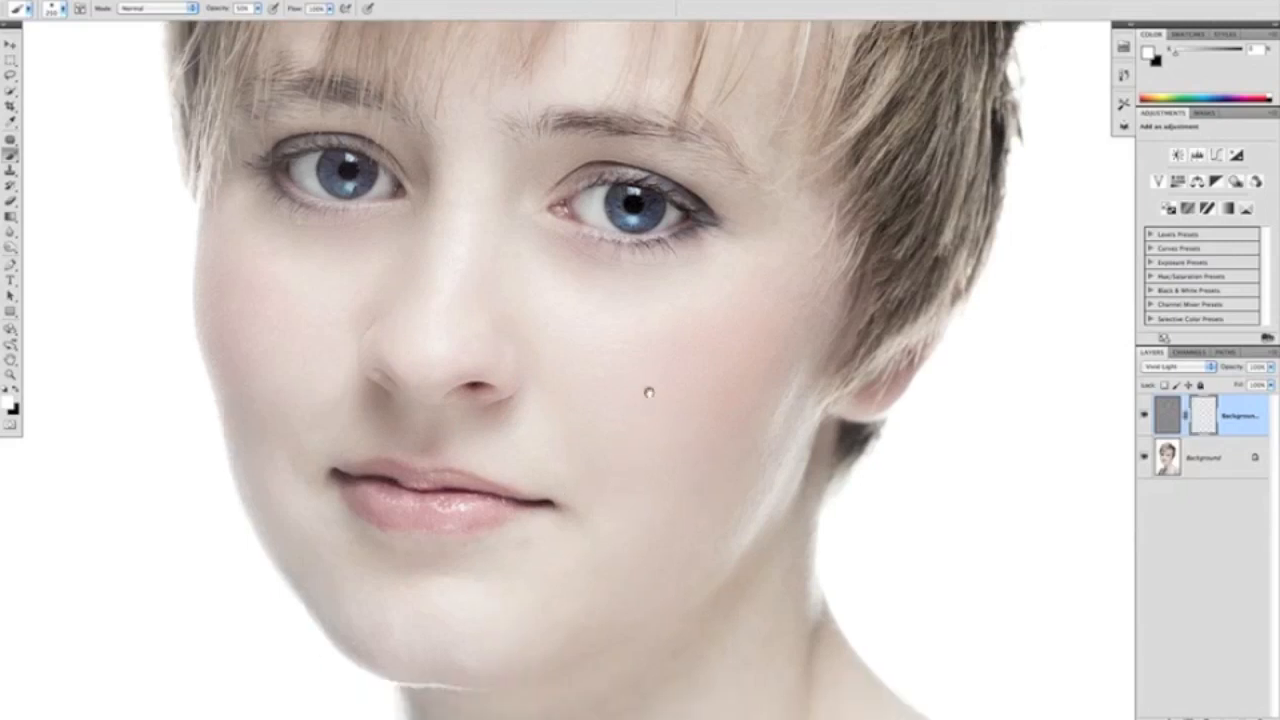
drag(646, 391, 637, 197)
drag(592, 265, 486, 220)
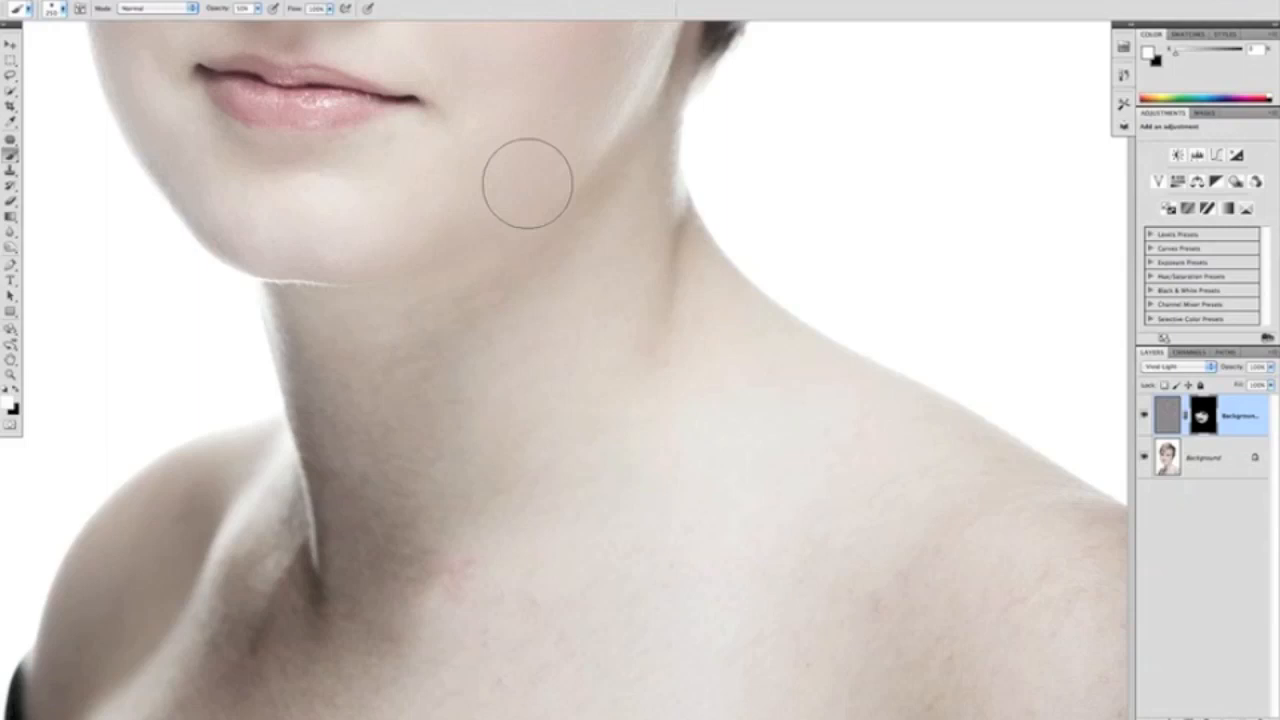
drag(655, 485, 627, 478)
drag(620, 422, 600, 391)
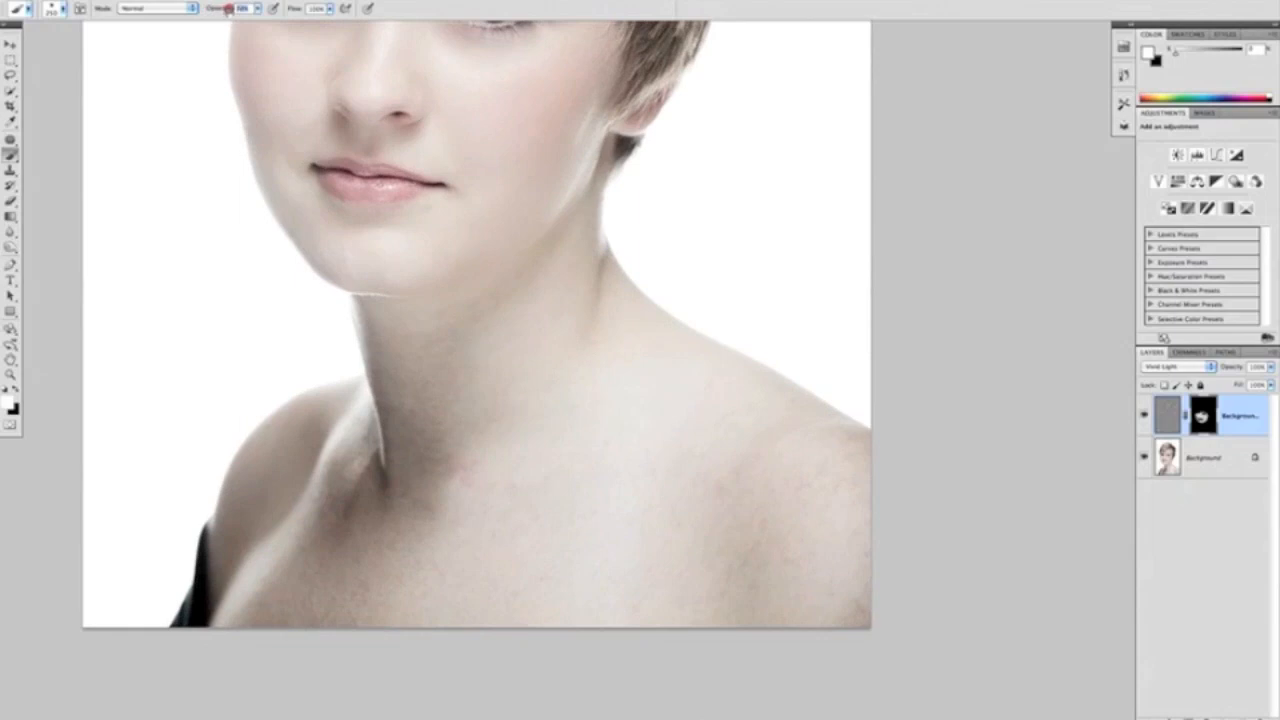
- Paint the smoothing onto the mask over the neck, shoulders and chest with an 800 px brush at 78% opacity
drag(240, 11, 243, 11)
drag(627, 331, 615, 318)
key(bracketright)
key(bracketright)
key(bracketright)
key(bracketright)
key(bracketright)
key(bracketright)
mouse_move(659, 363)
mouse_down()
mouse_move(764, 474)
mouse_move(764, 567)
mouse_move(377, 514)
mouse_move(324, 585)
mouse_move(298, 472)
mouse_move(392, 426)
mouse_move(398, 367)
mouse_move(524, 319)
mouse_move(545, 291)
mouse_move(293, 487)
mouse_move(334, 607)
mouse_move(694, 577)
mouse_move(551, 330)
mouse_move(461, 397)
mouse_move(455, 499)
mouse_move(316, 461)
mouse_move(484, 560)
mouse_move(715, 538)
mouse_move(608, 443)
mouse_move(541, 411)
mouse_move(529, 303)
mouse_up()
drag(583, 363, 515, 279)
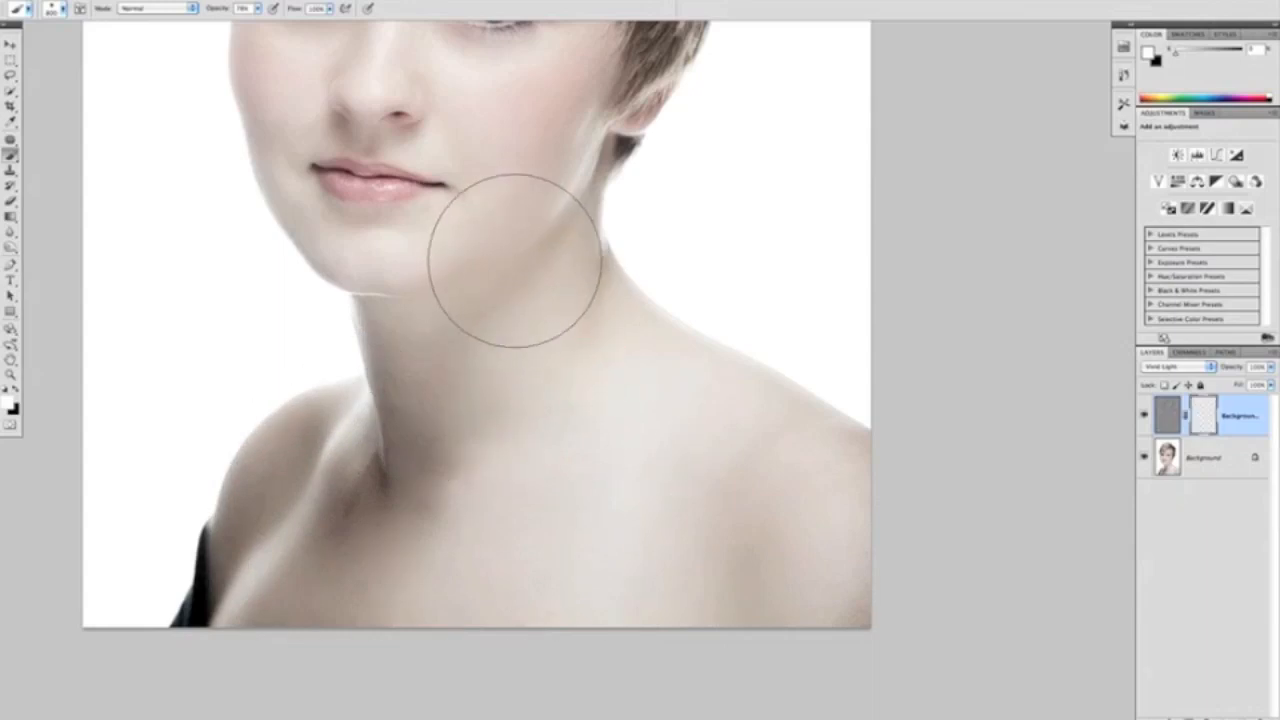
- Examine the smoothed skin across the whole portrait and close up on the nose and cheek
key(space)
drag(563, 326, 588, 352)
drag(556, 300, 595, 360)
alt+click(549, 304)
drag(545, 248, 551, 306)
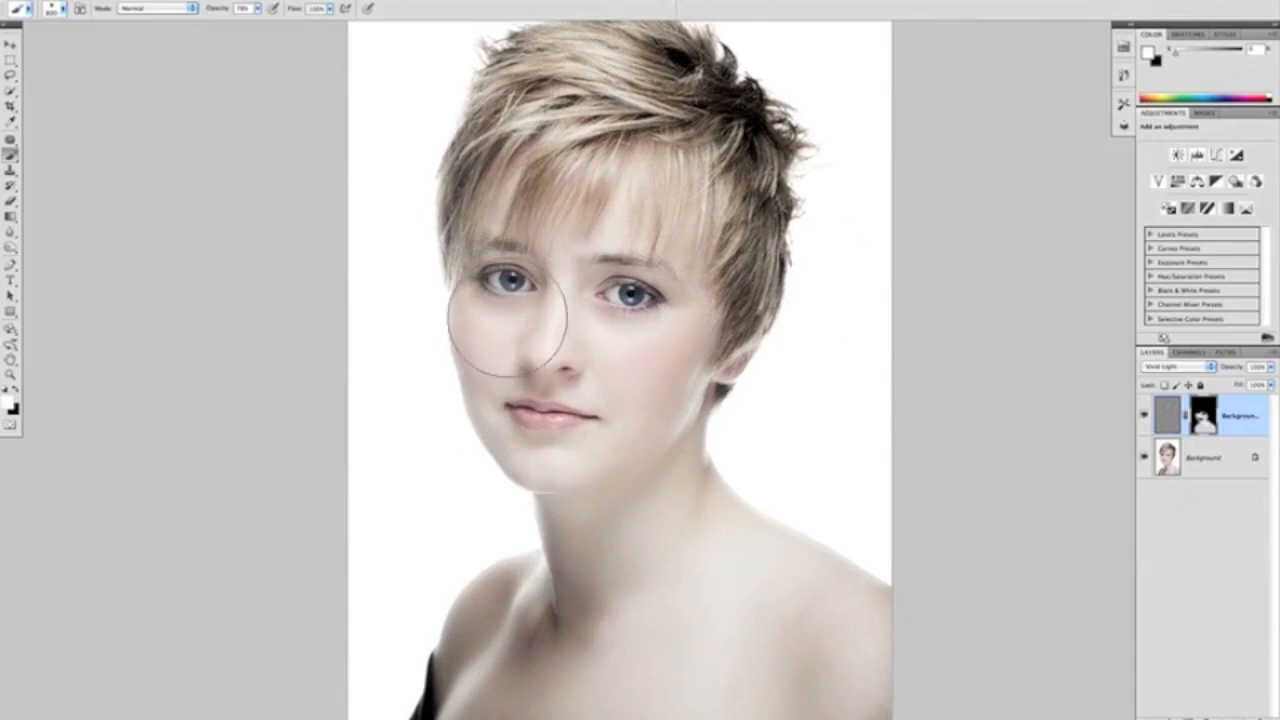
click(600, 365)
click(697, 380)
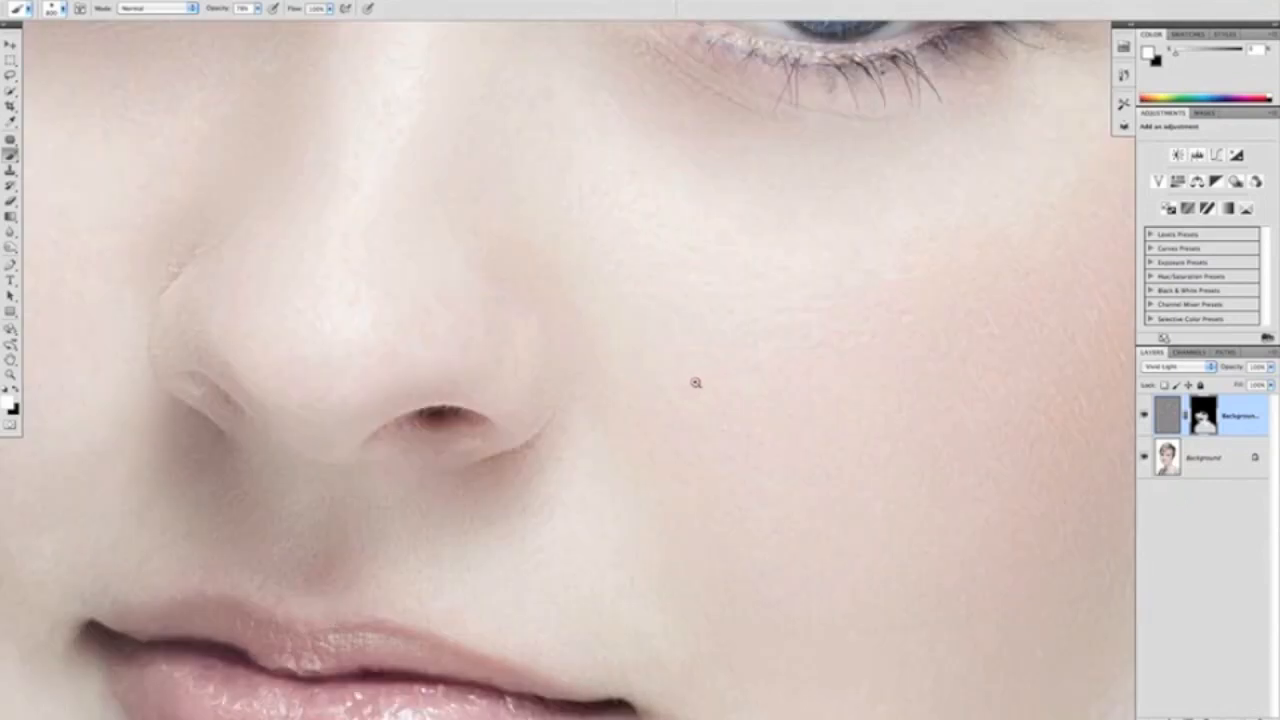
click(700, 380)
alt+click(695, 380)
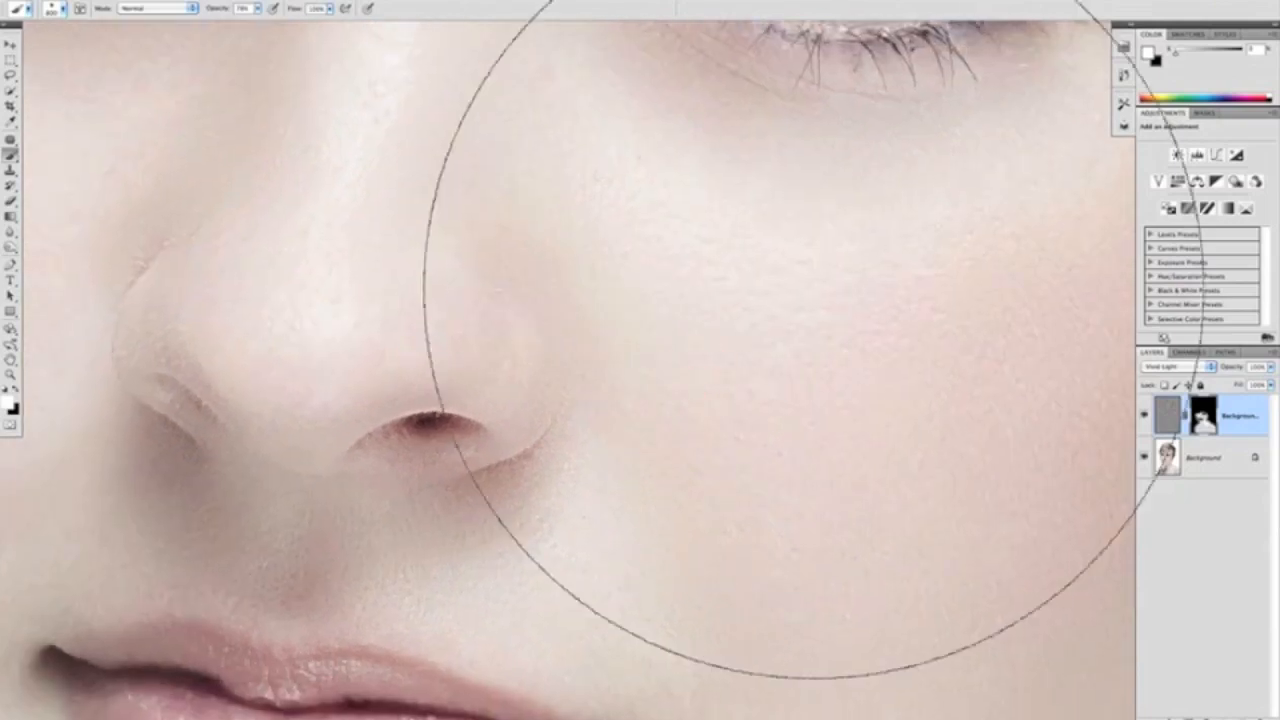
key(v)
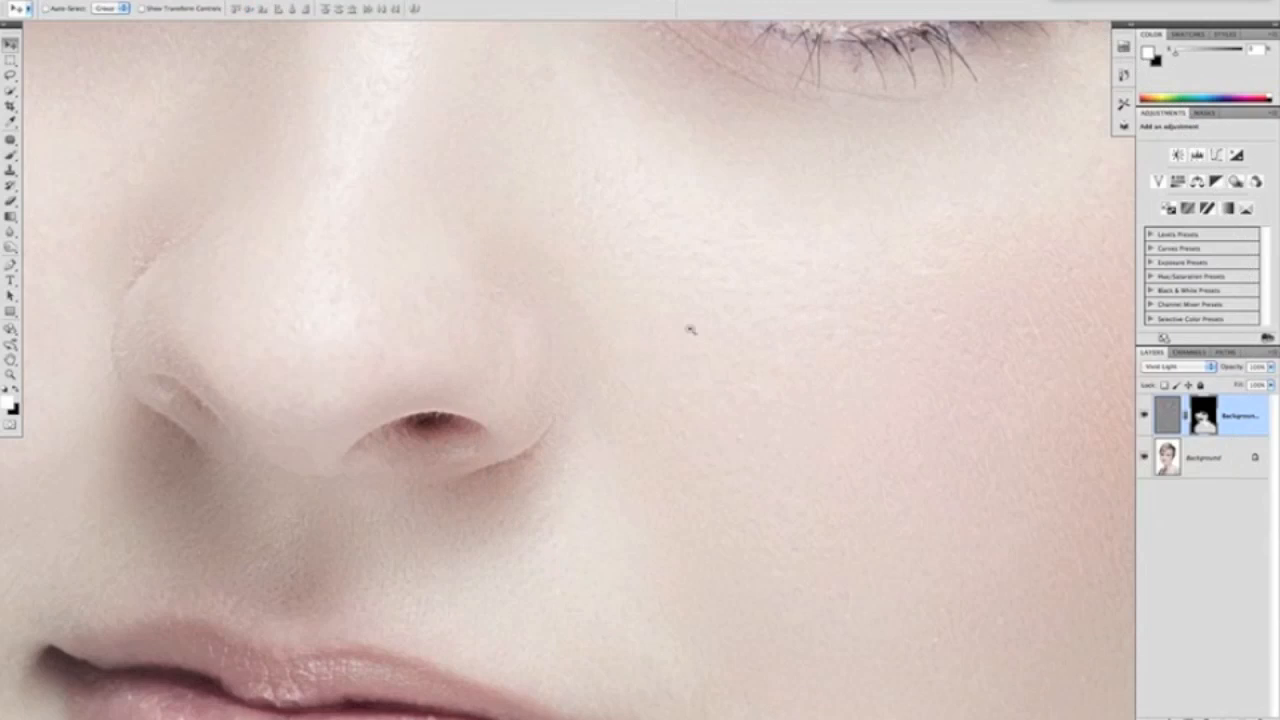
alt+click(653, 320)
alt+click(640, 317)
alt+click(624, 316)
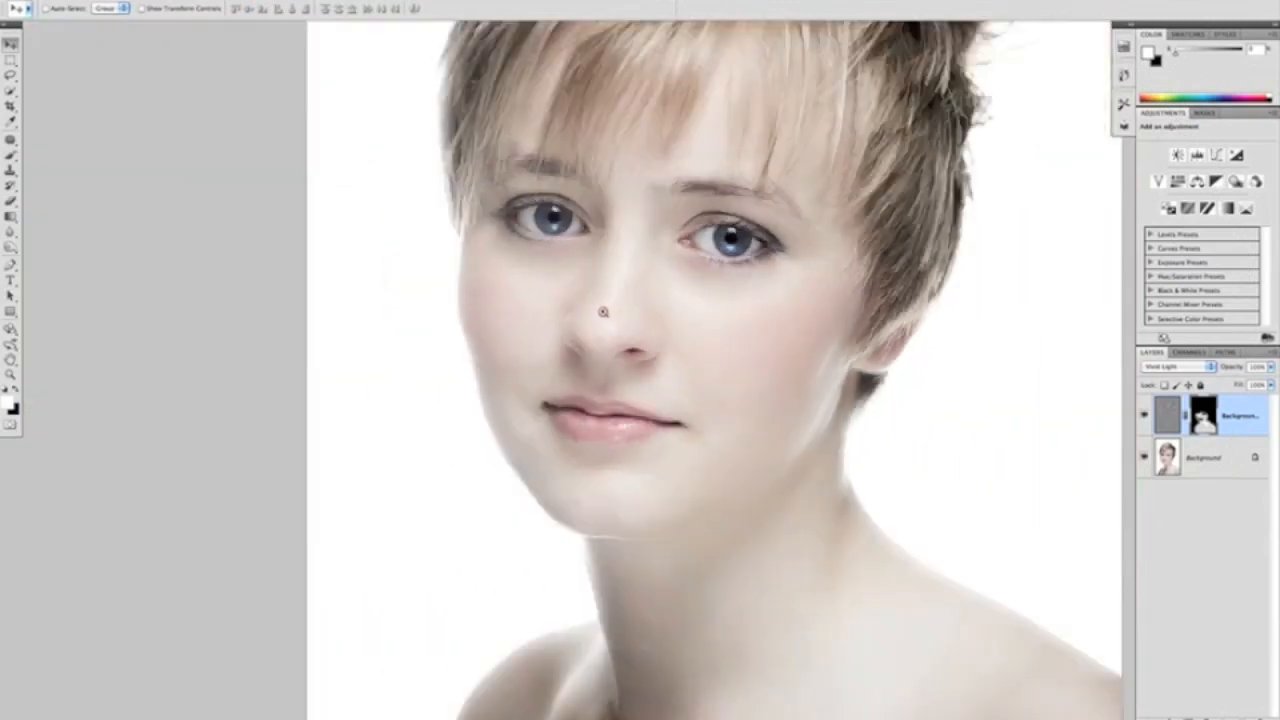
alt+click(604, 310)
drag(684, 286, 606, 296)
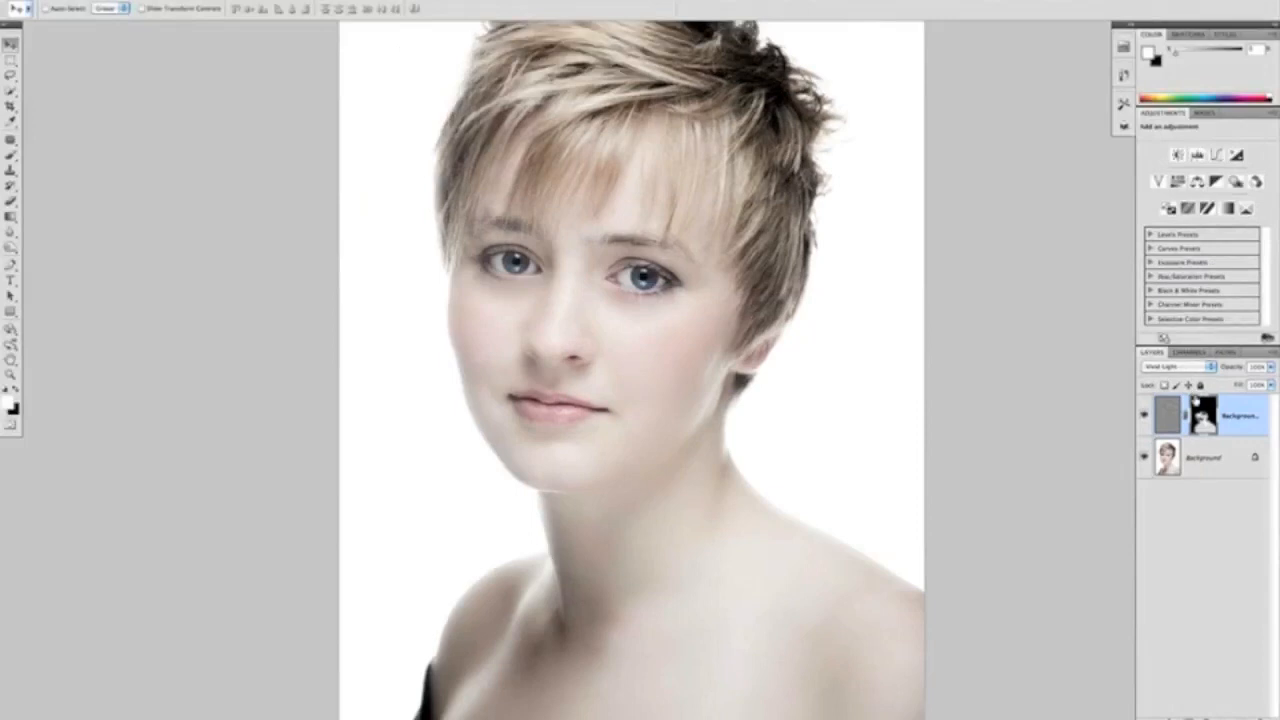
- Duplicate the original Background layer and place the copy above the masked smoothing layer
double_click(1205, 457)
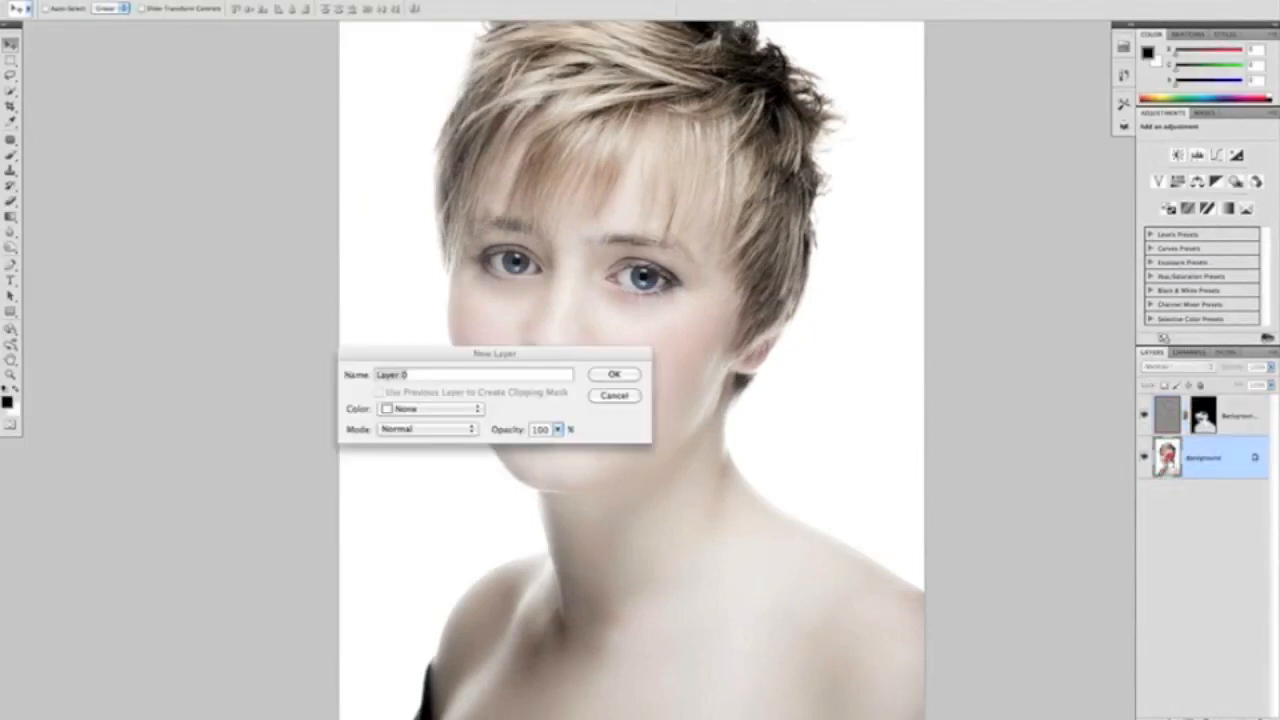
click(617, 400)
drag(1181, 467, 1241, 716)
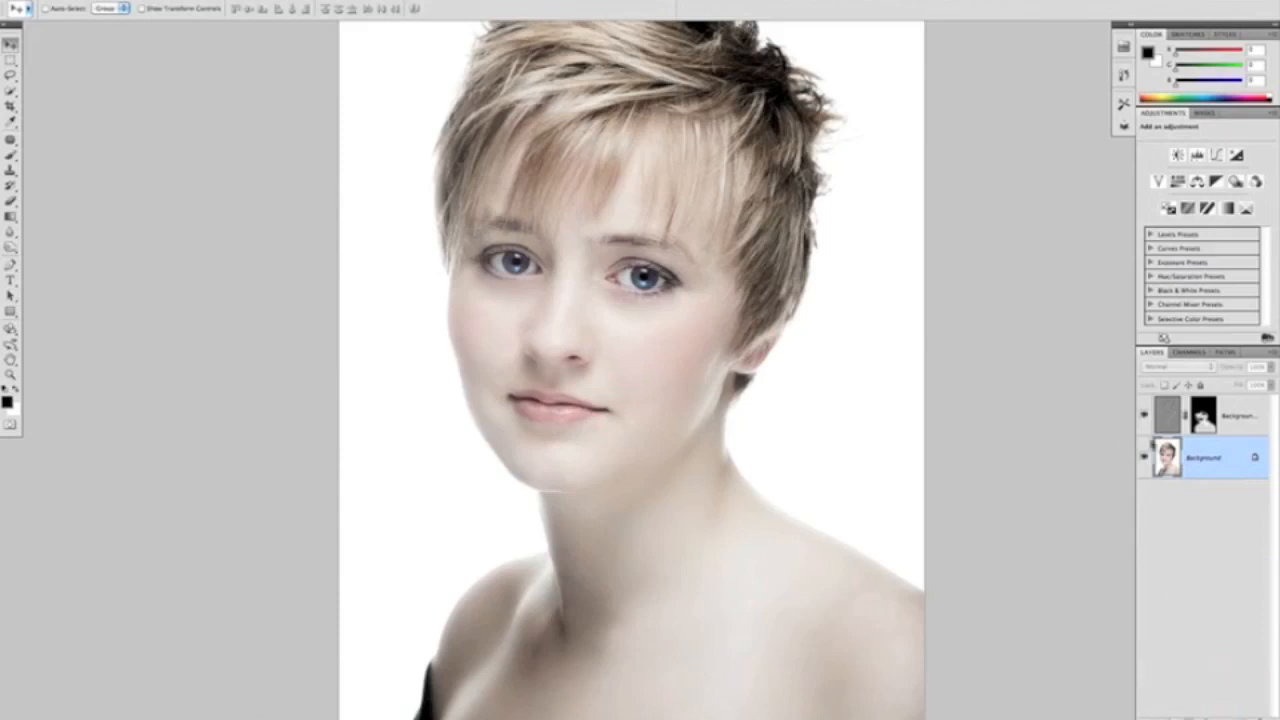
drag(1181, 507, 1240, 716)
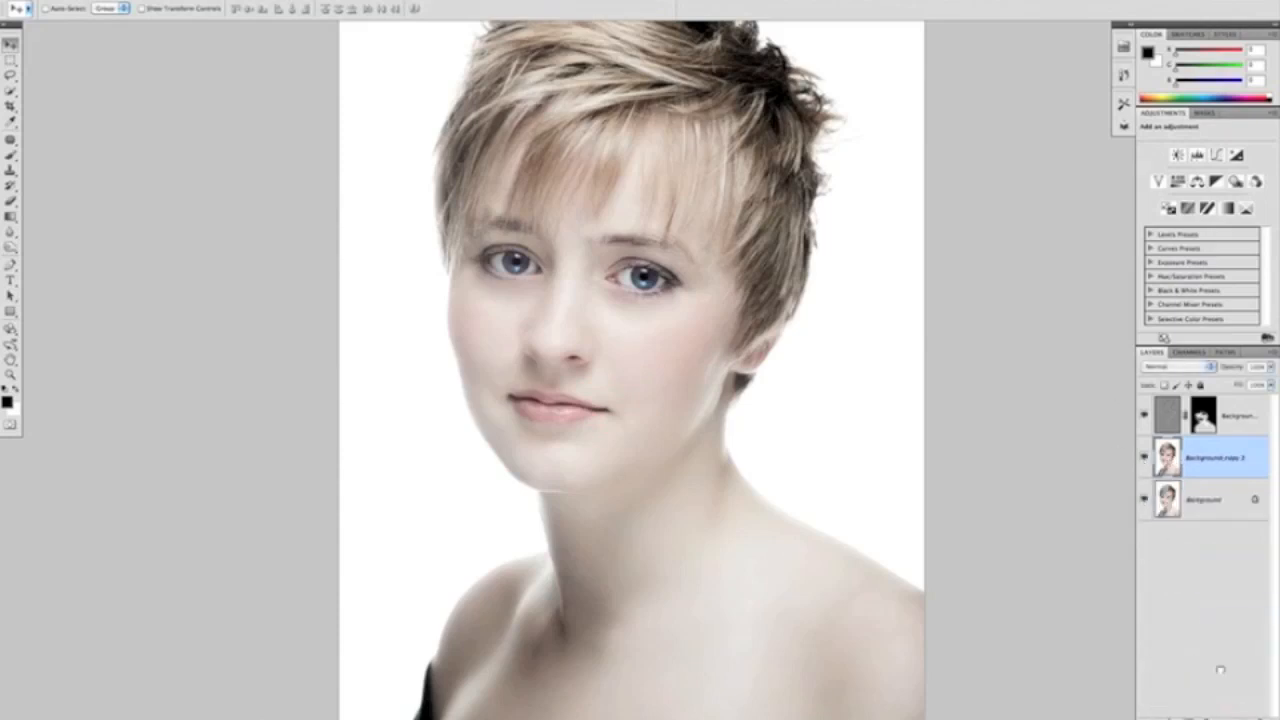
drag(1167, 456, 1174, 392)
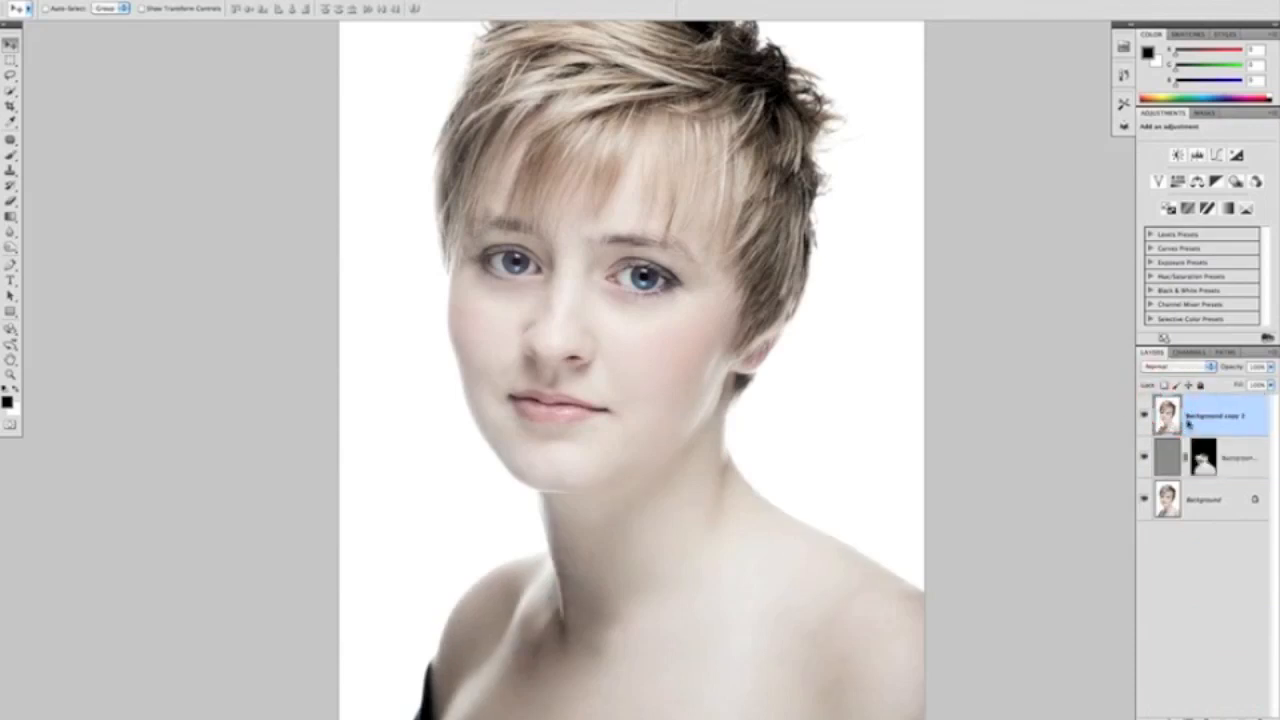
- Apply a High Pass filter with a small radius to the new top layer
click(290, 0)
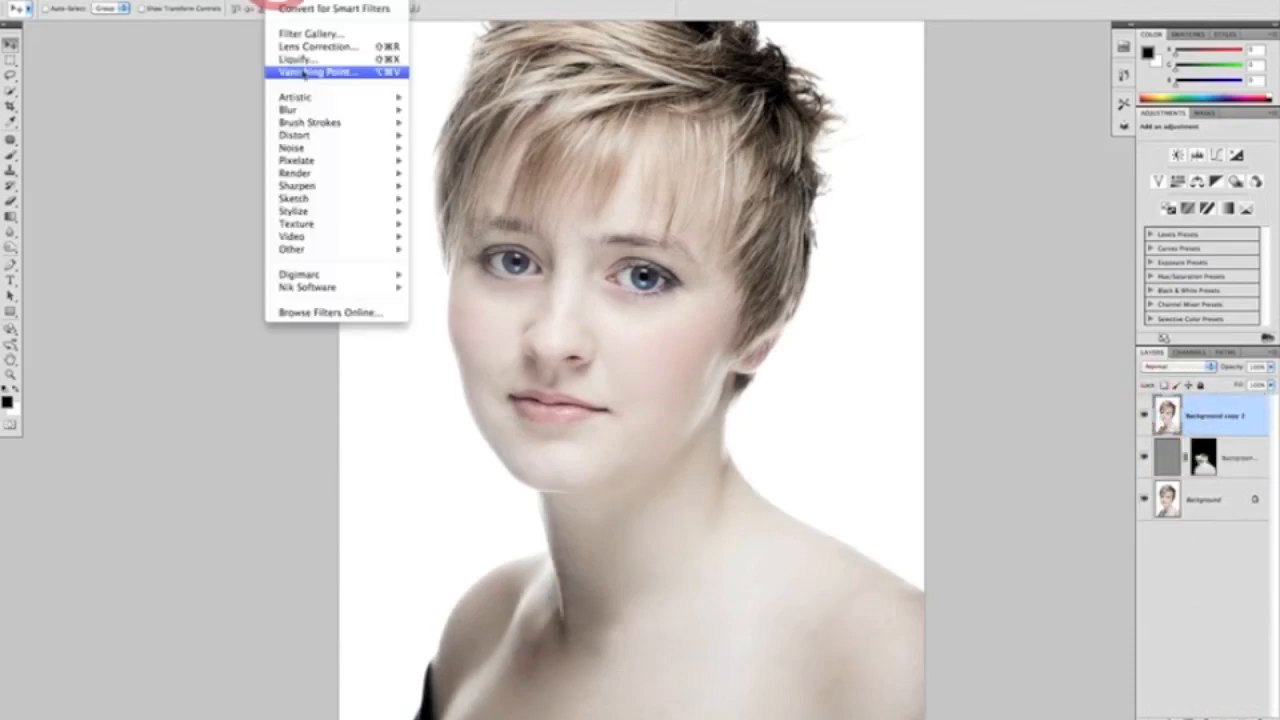
mouse_move(328, 250)
click(434, 262)
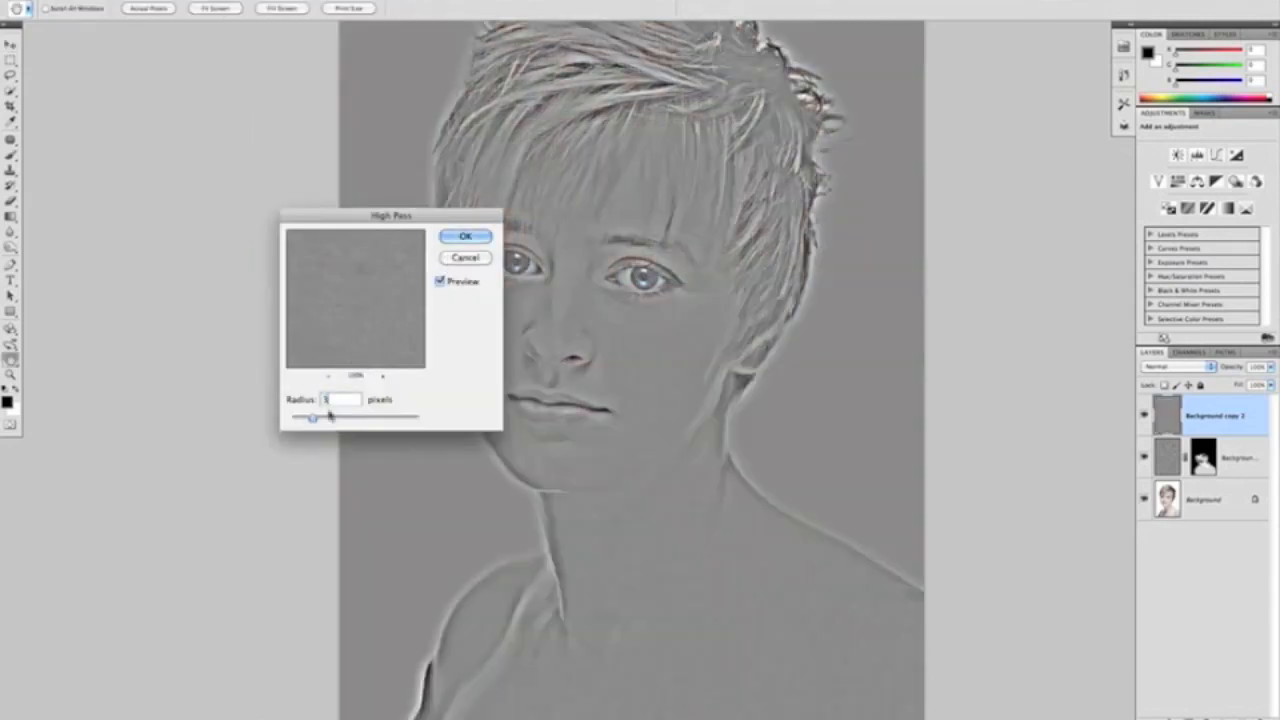
click(466, 237)
key(v)
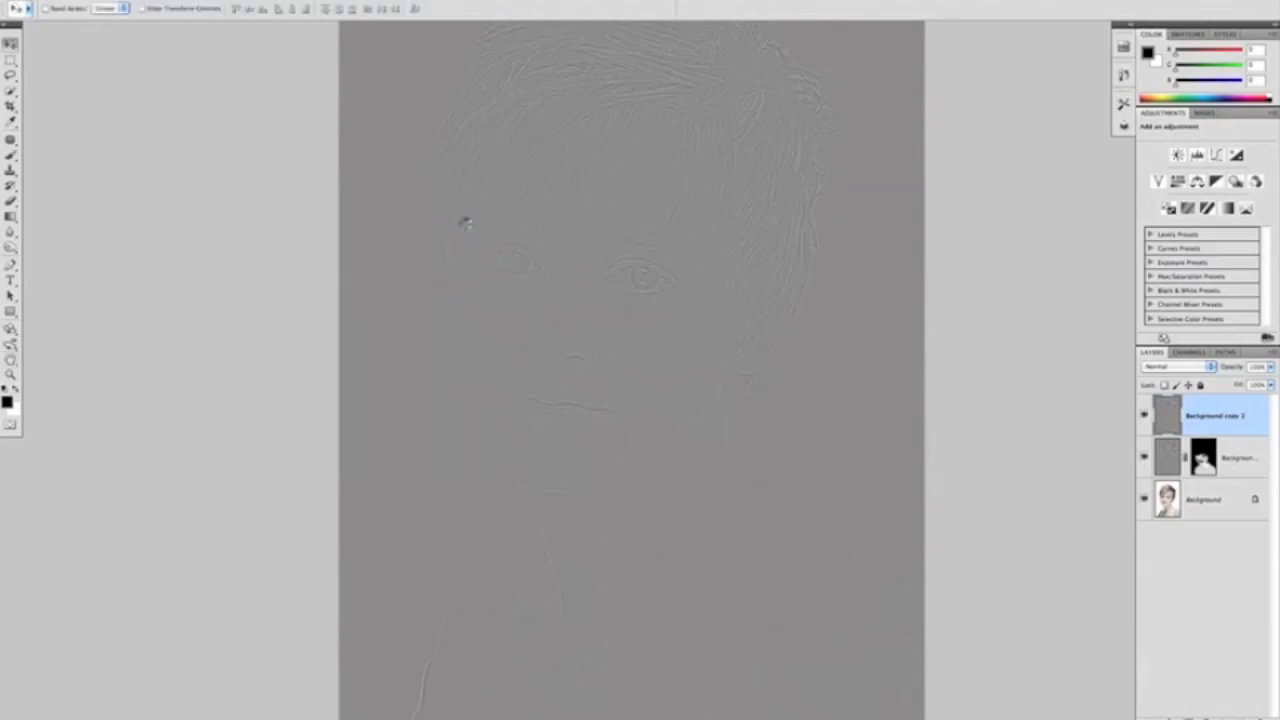
- Add a slight amount of Uniform noise to the High Pass layer and set its blend mode to Soft Light
click(281, 1)
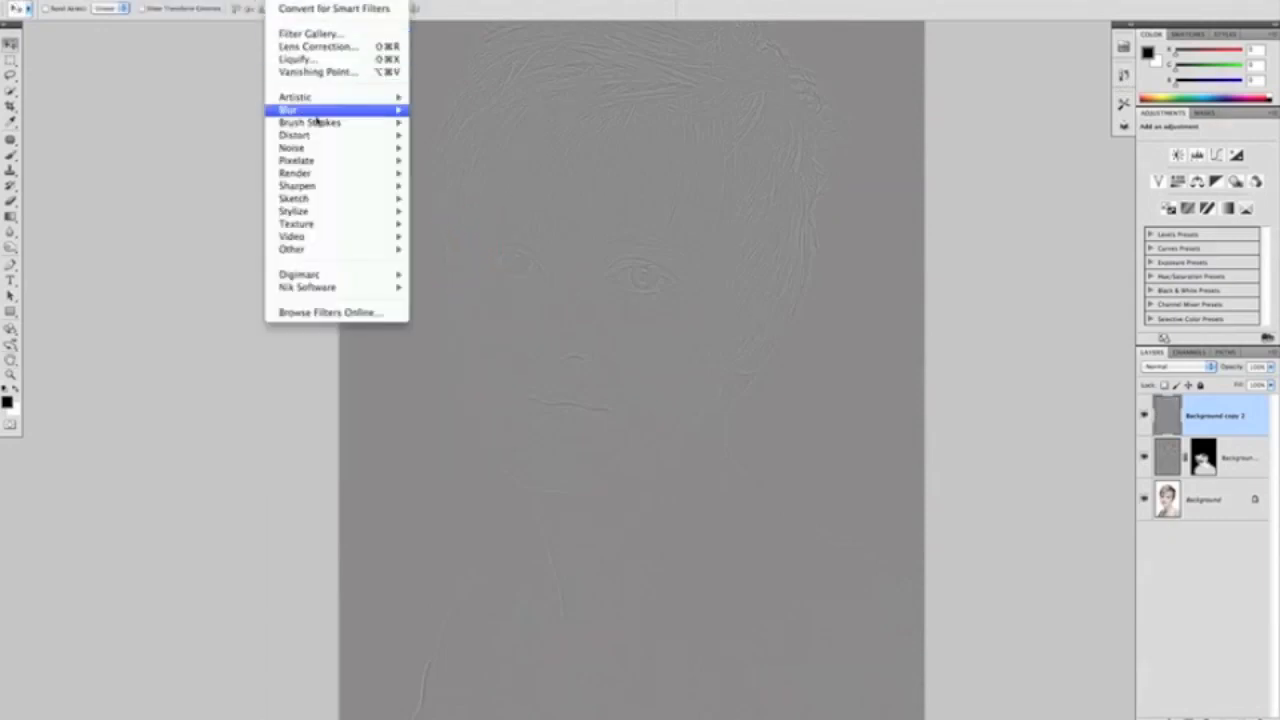
mouse_move(305, 151)
click(436, 148)
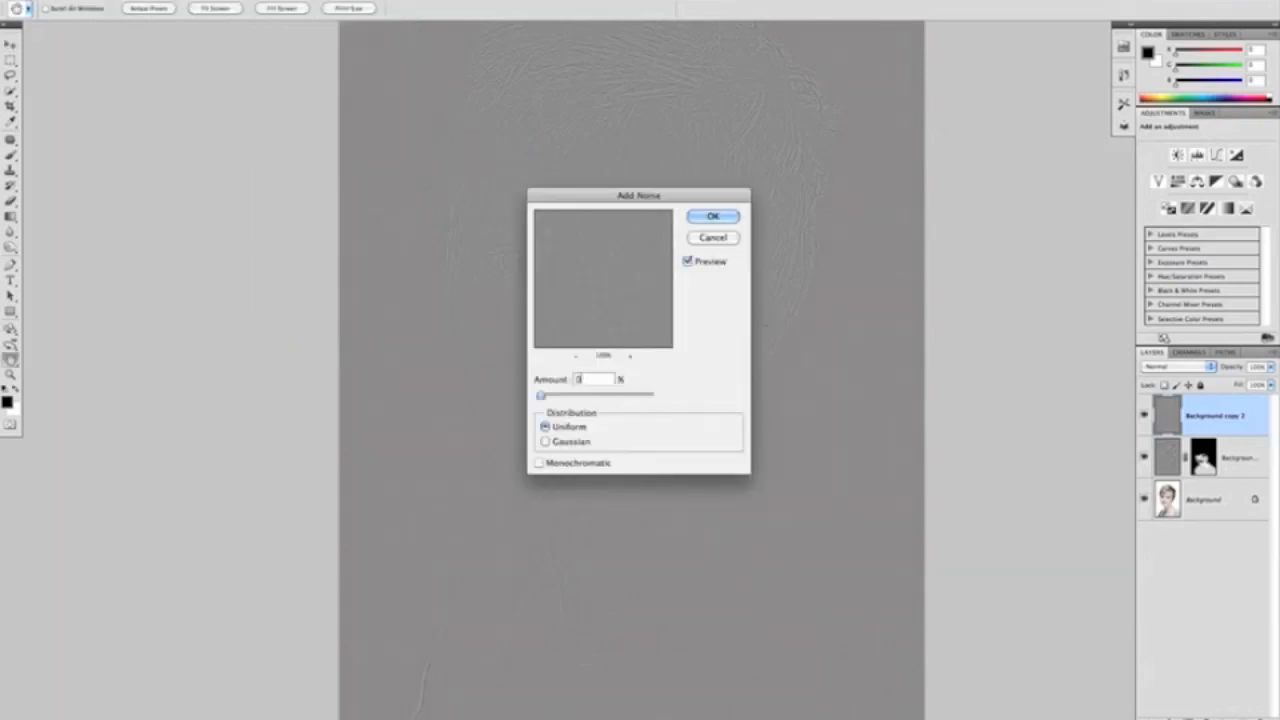
click(714, 217)
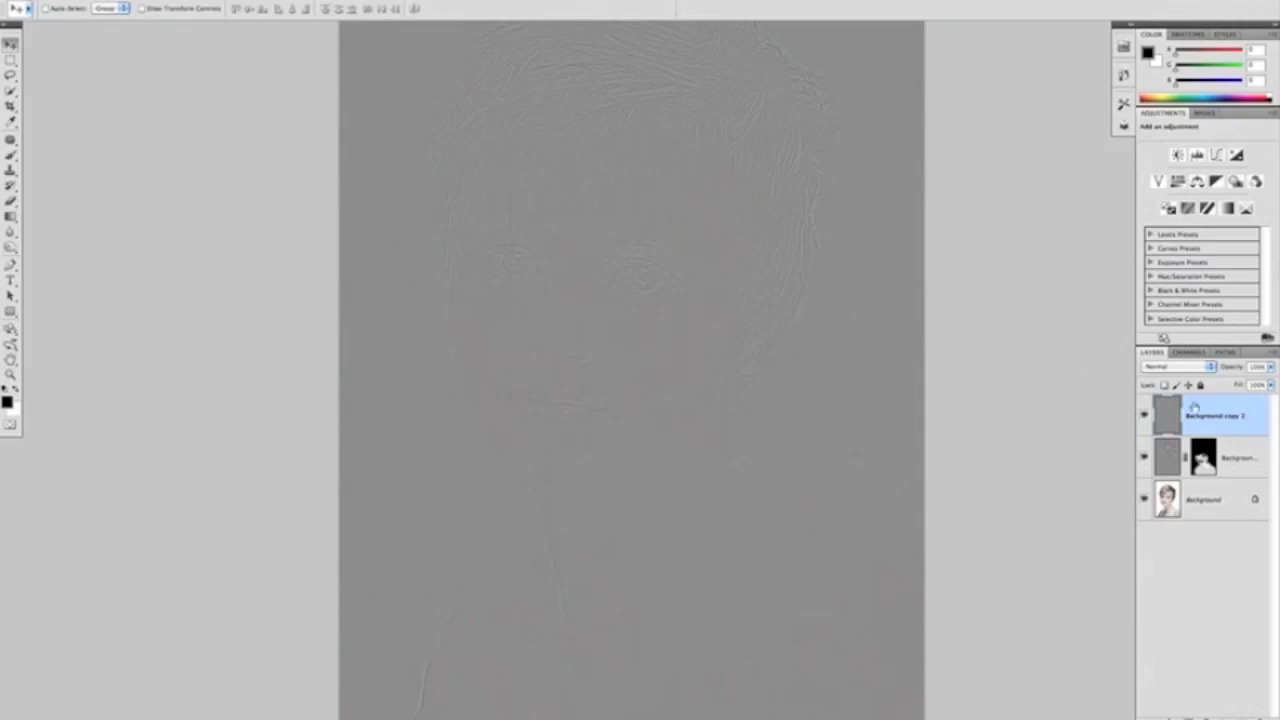
click(1212, 370)
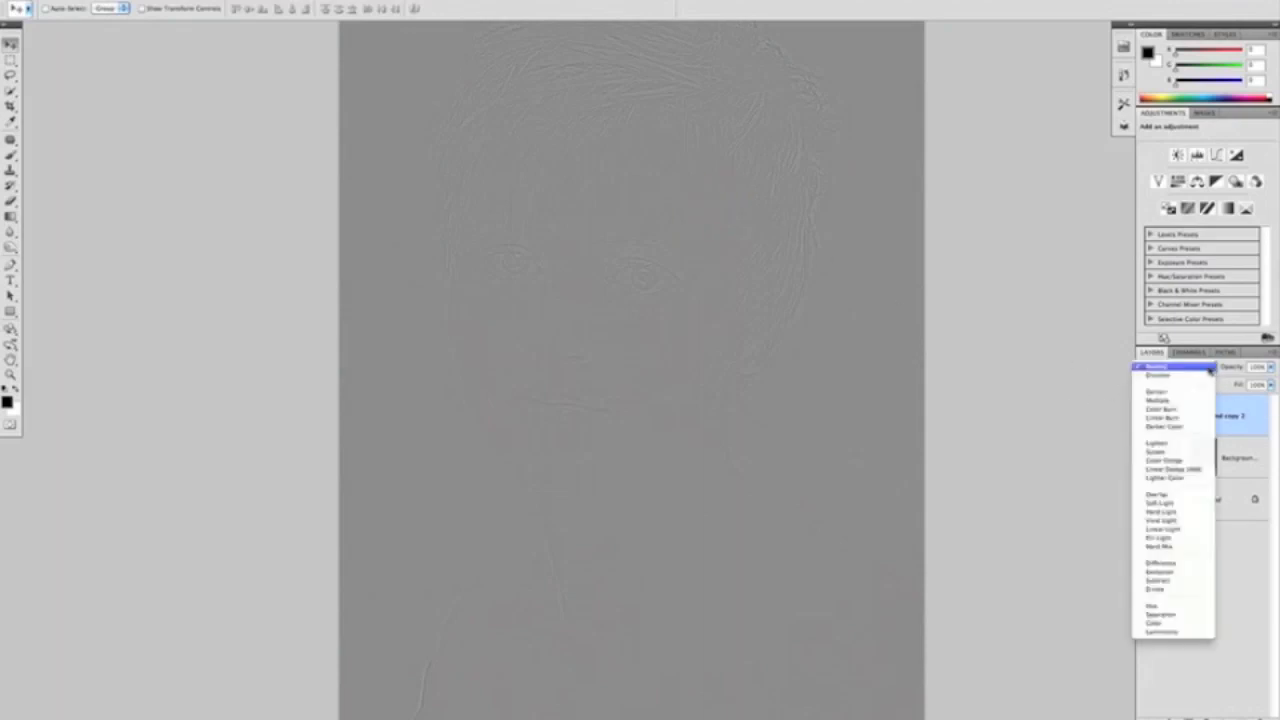
click(1160, 503)
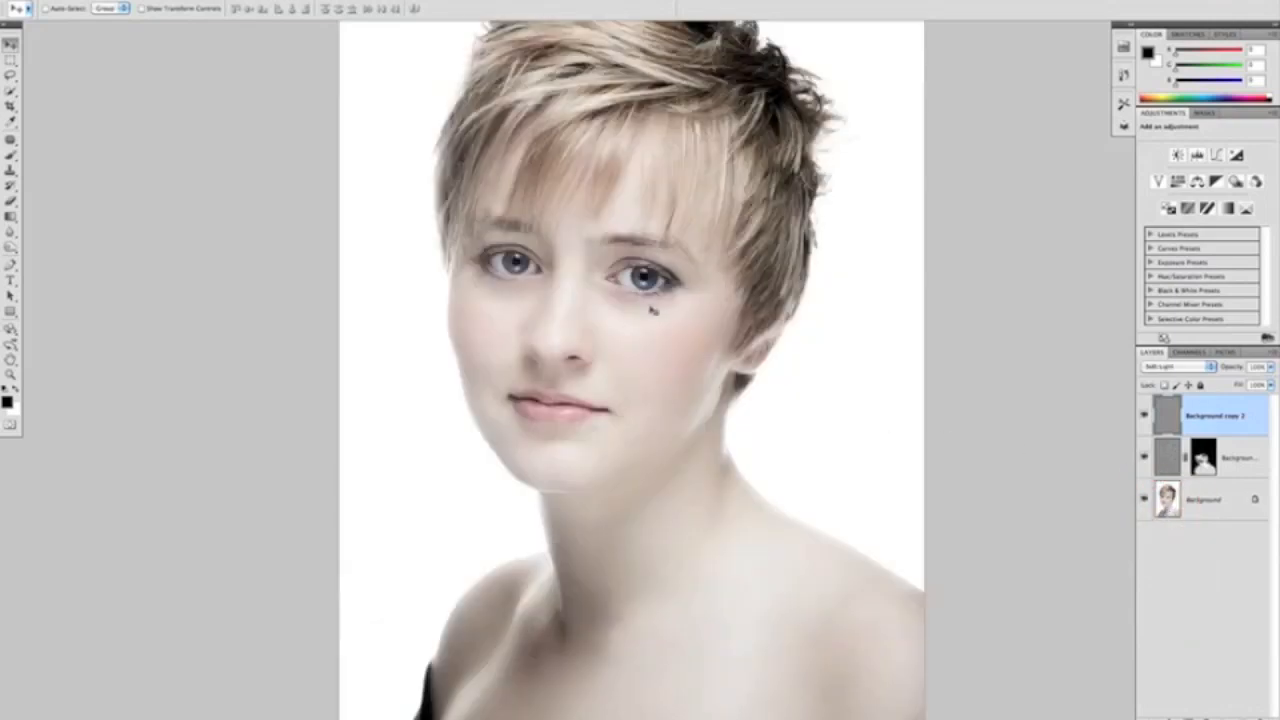
- Compare the retouched skin with the original around the eye and cheek by toggling every layer above the Background off and on
drag(654, 322, 736, 339)
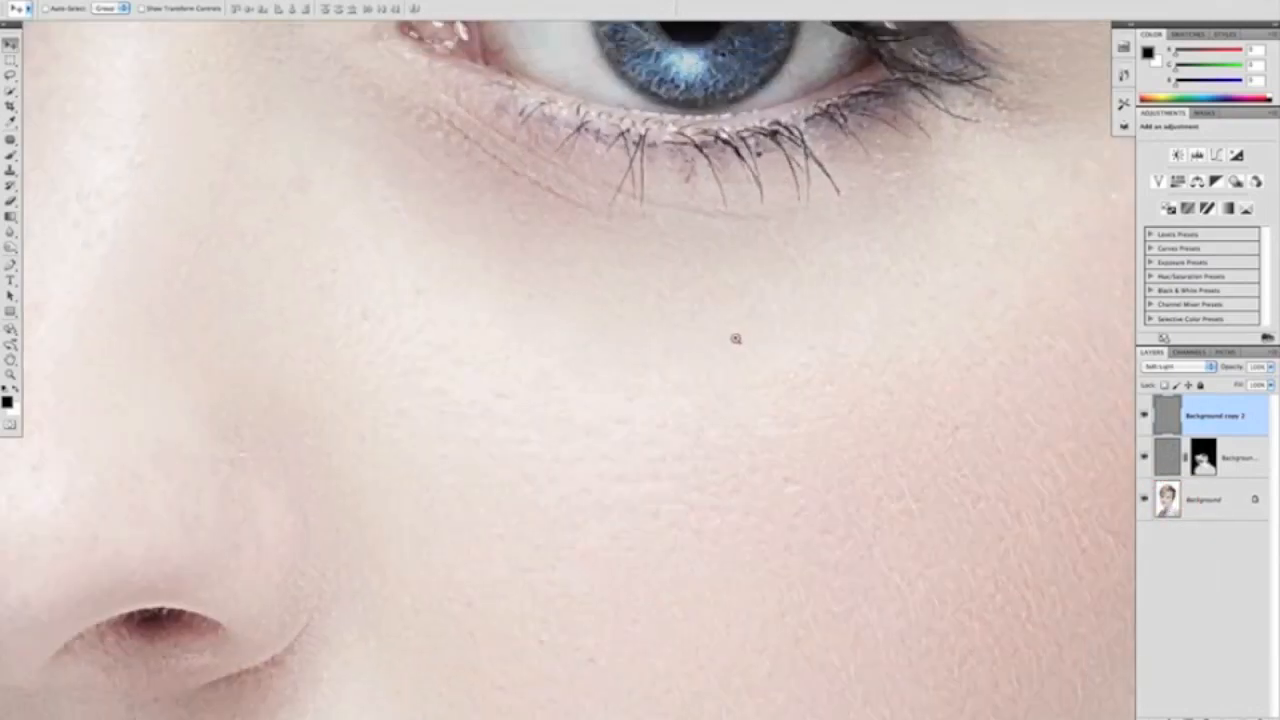
alt+click(729, 338)
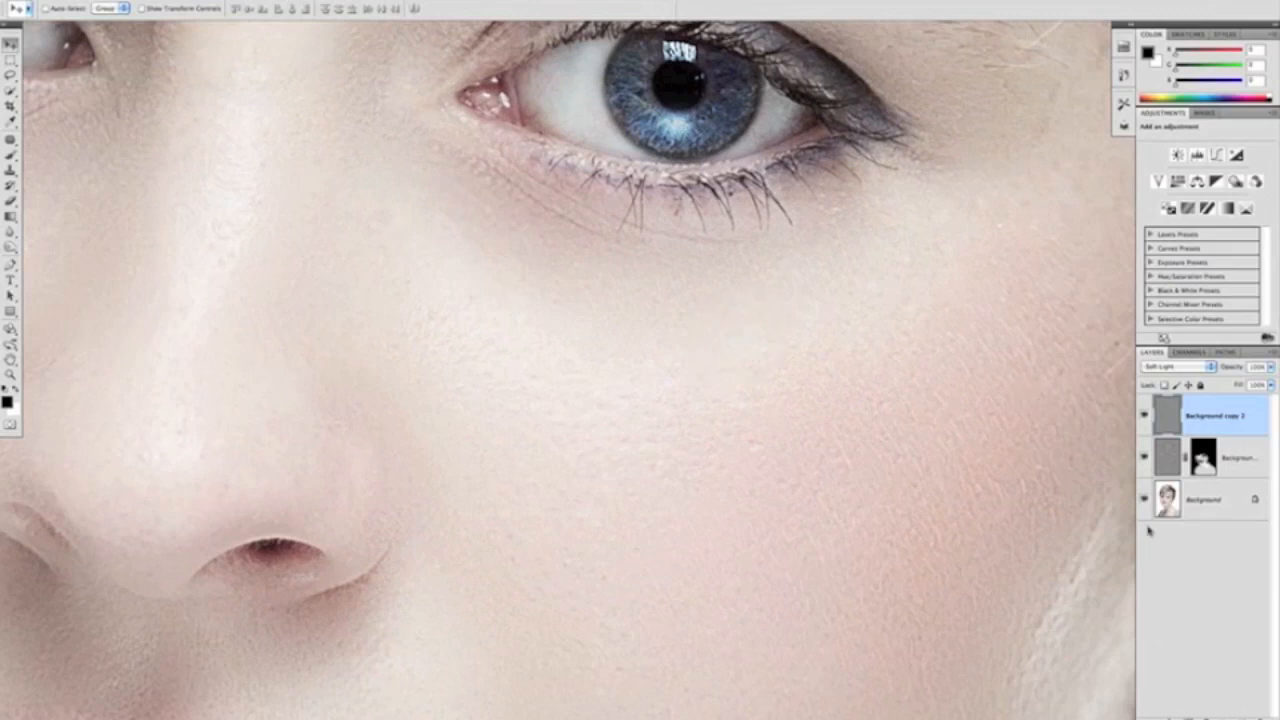
alt+click(1145, 499)
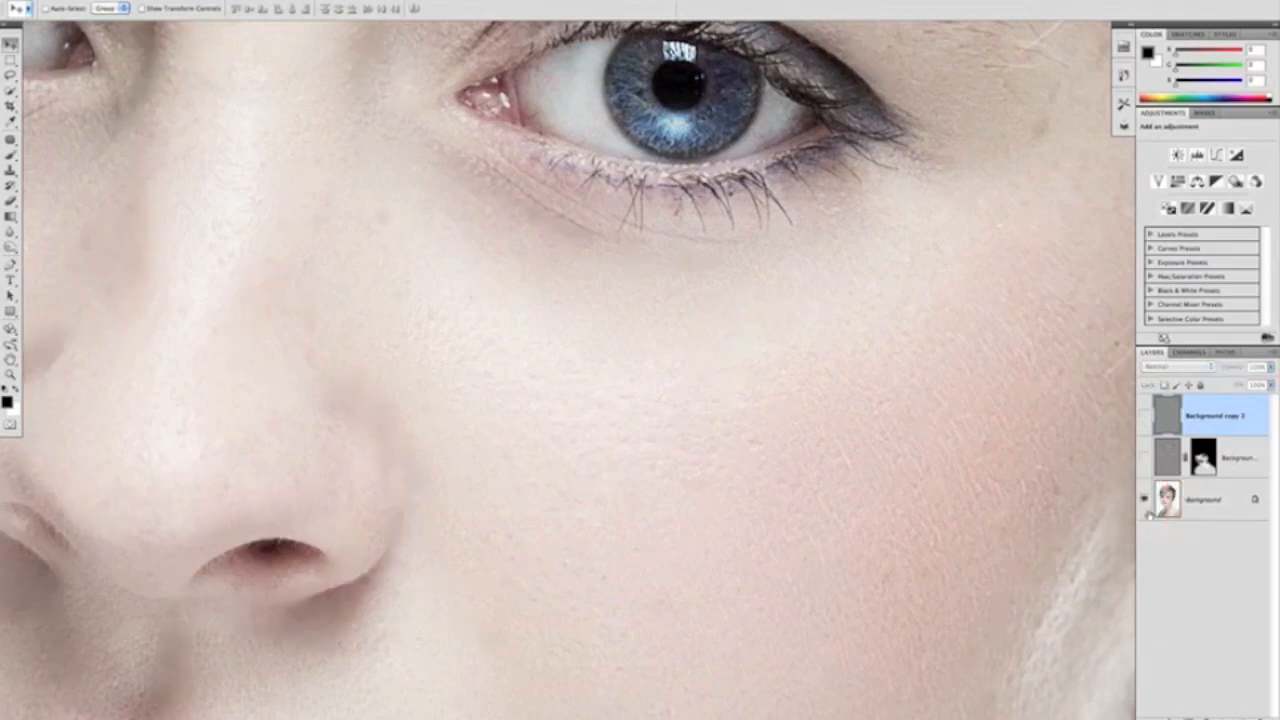
alt+click(1145, 503)
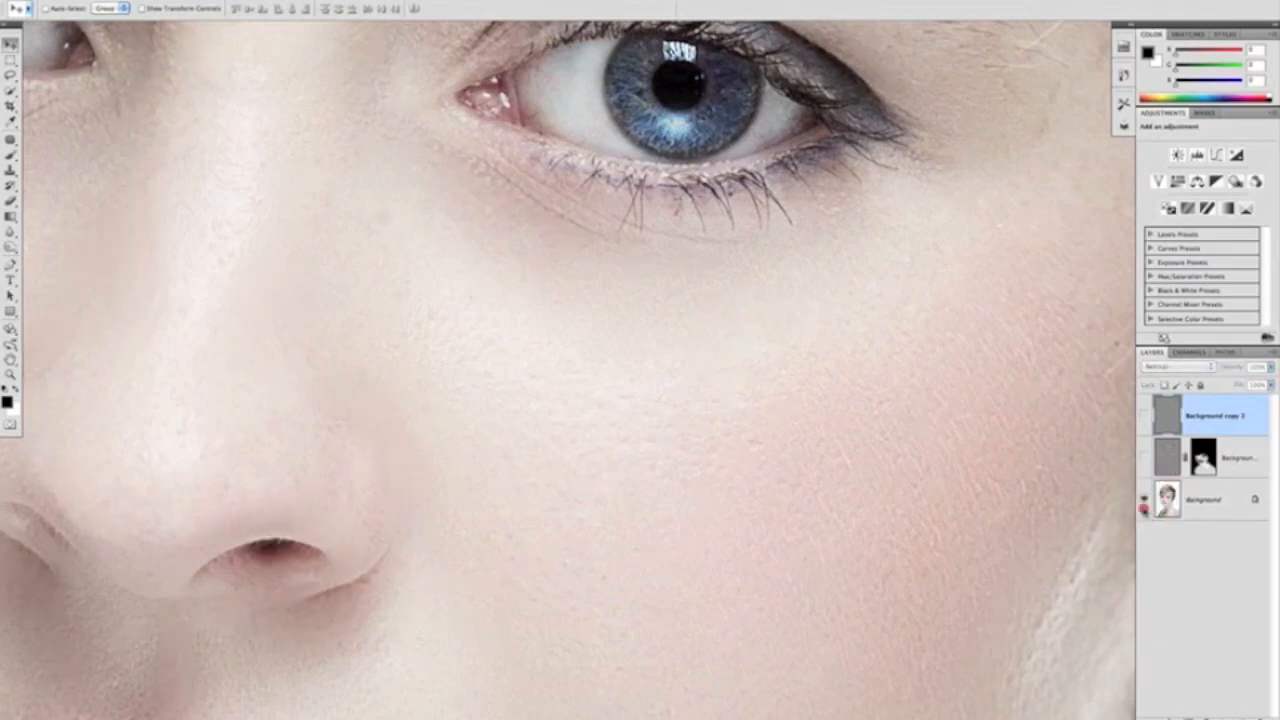
alt+click(1145, 503)
alt+click(1145, 505)
alt+click(1145, 503)
alt+click(1145, 505)
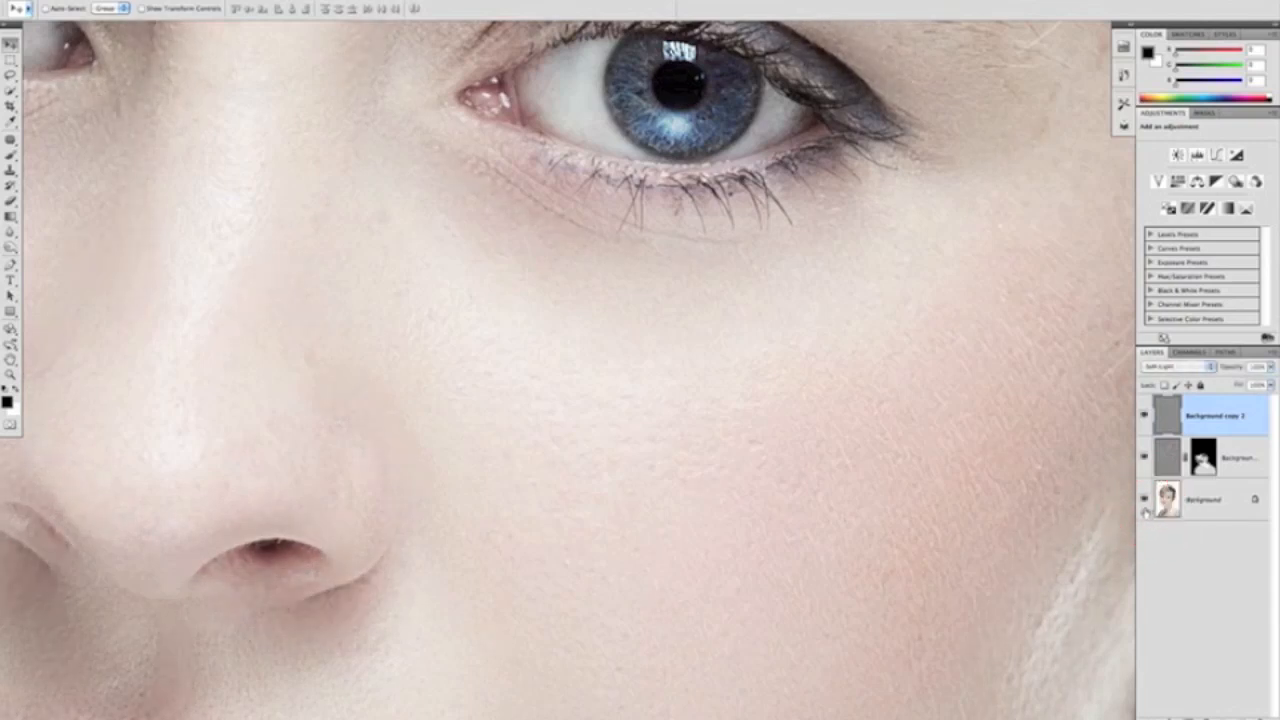
alt+click(1145, 503)
alt+click(1145, 505)
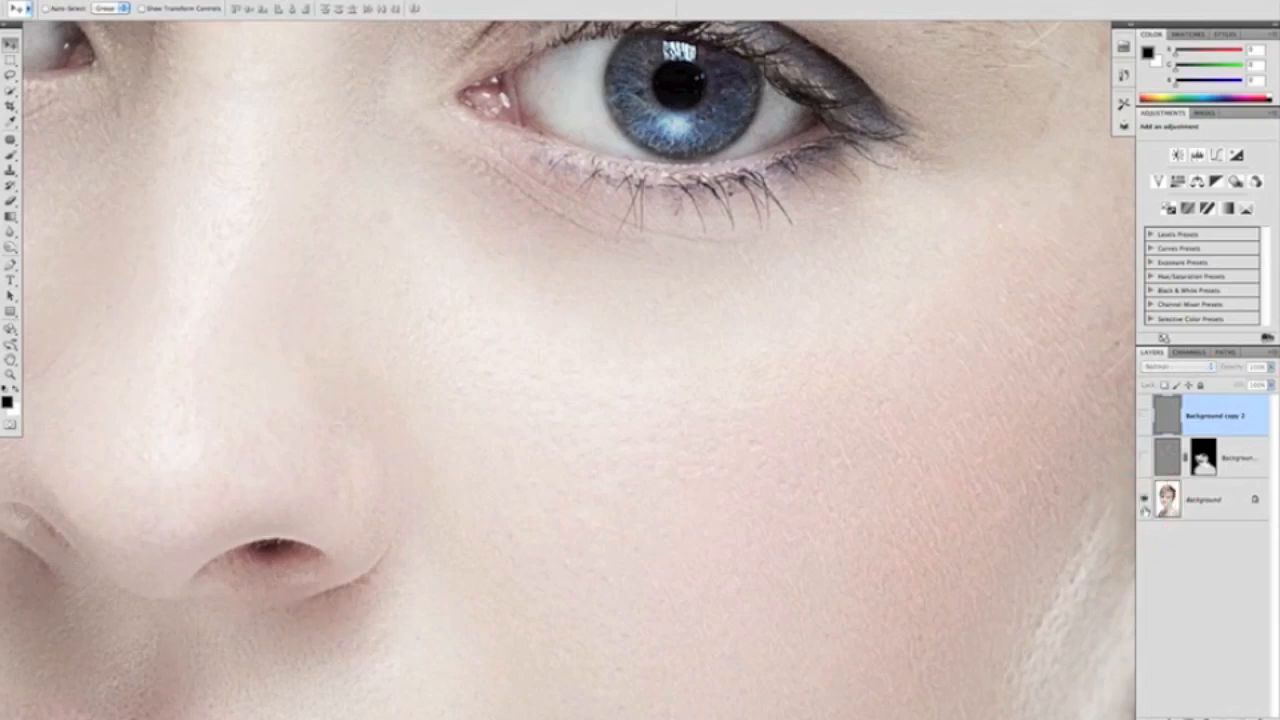
alt+click(1145, 505)
alt+click(1145, 505)
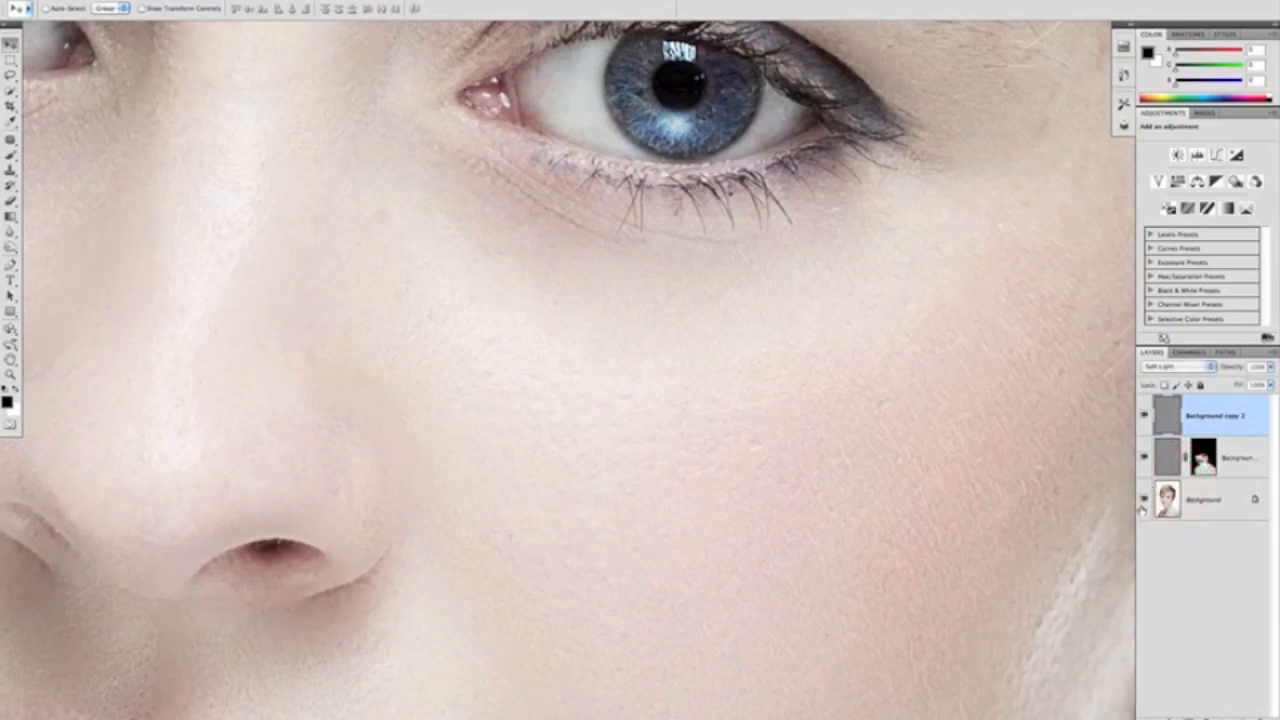
alt+click(1145, 505)
alt+click(1144, 506)
alt+click(1144, 506)
alt+click(1144, 506)
alt+click(1144, 506)
alt+click(1144, 506)
alt+click(1144, 506)
alt+click(1144, 506)
drag(616, 347, 531, 335)
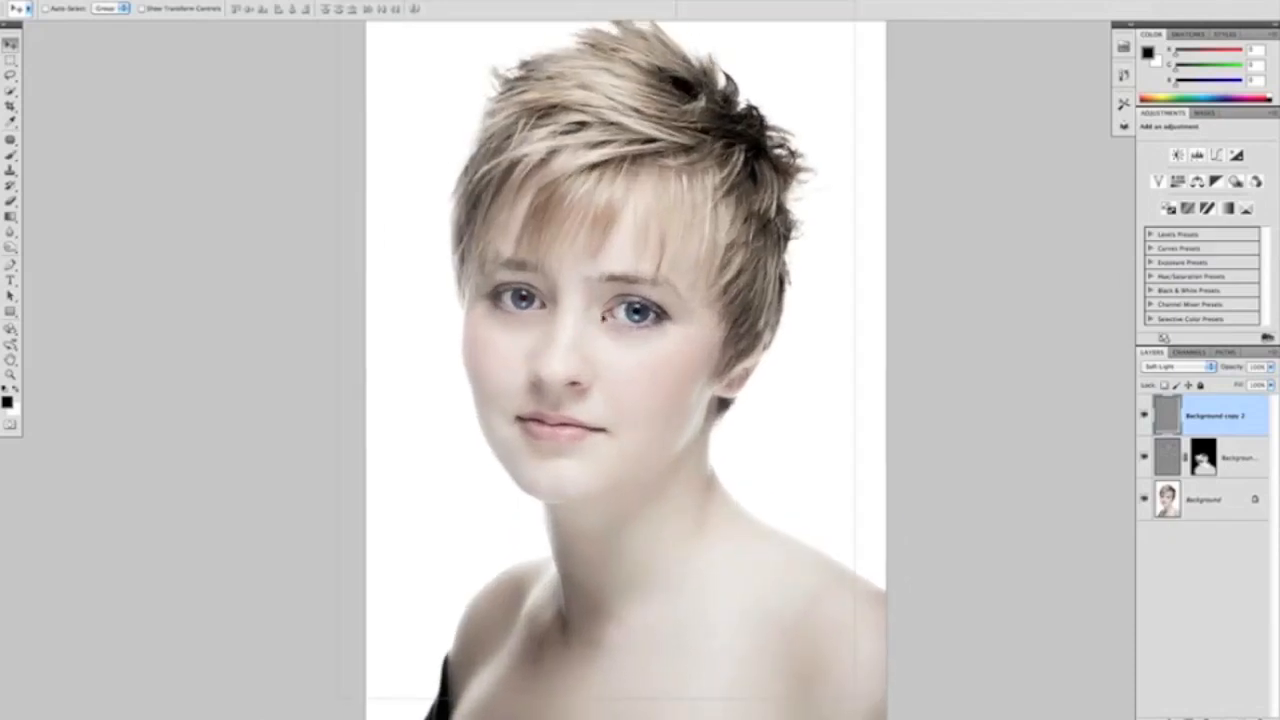